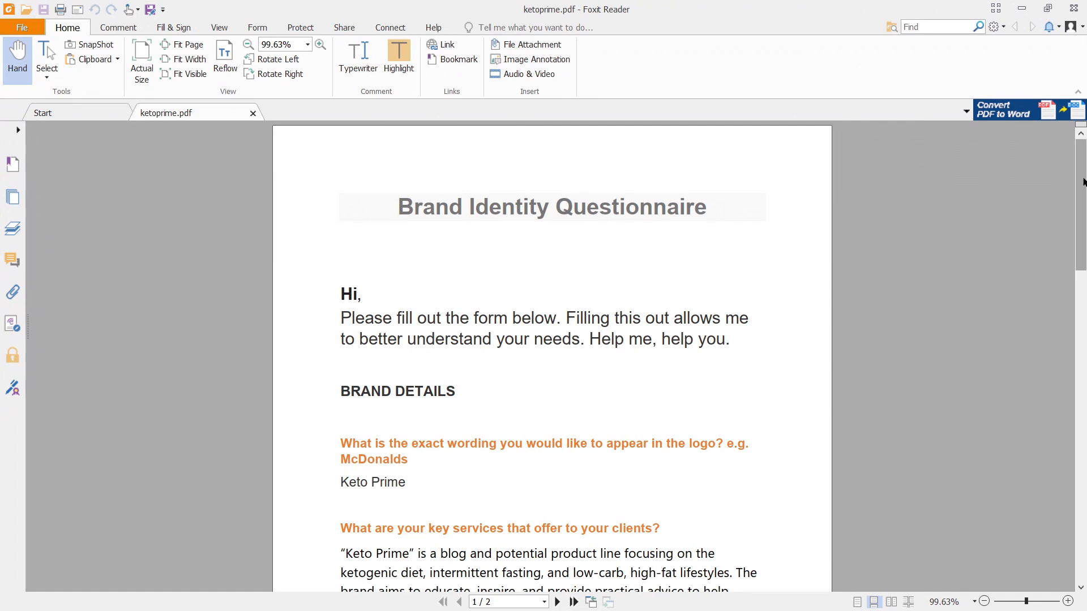
pyautogui.moveTo(1081, 181); pyautogui.dragTo(1078, 410)
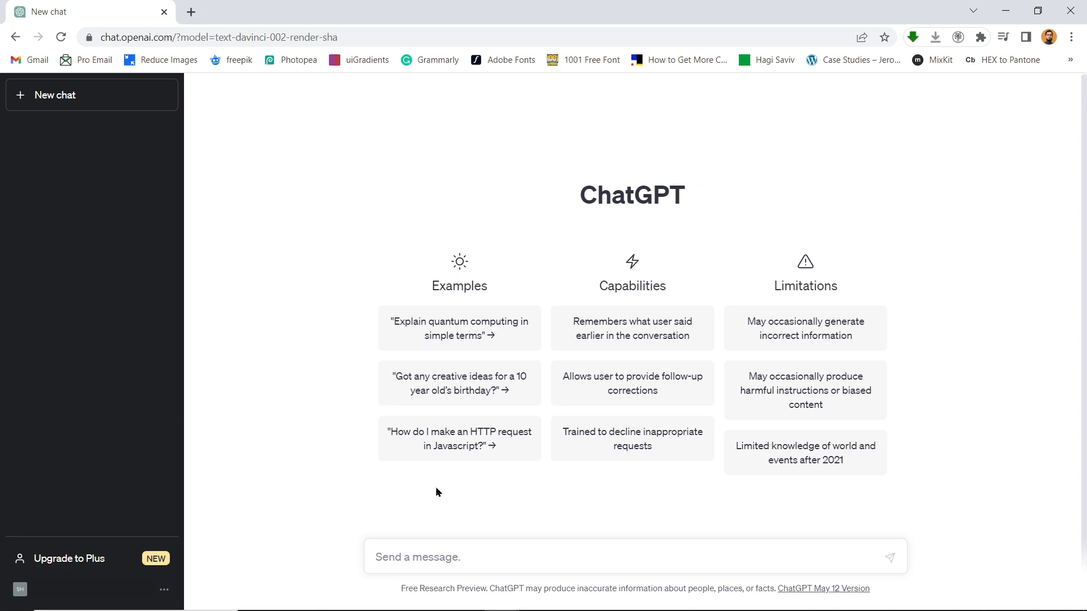
pyautogui.write('Logo design ideas that represent')
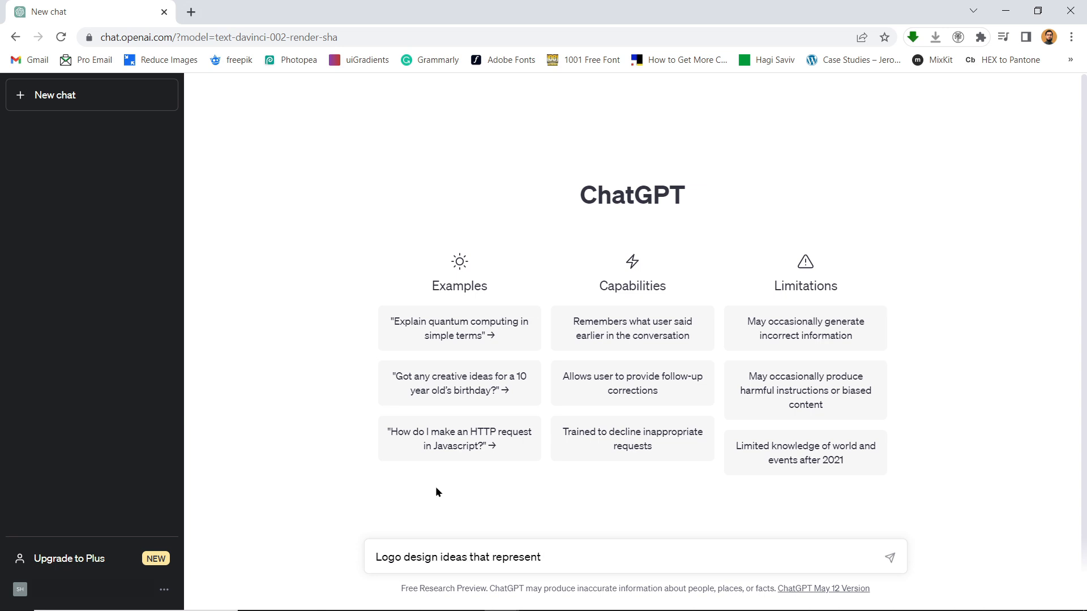
pyautogui.write(' transformation, change')
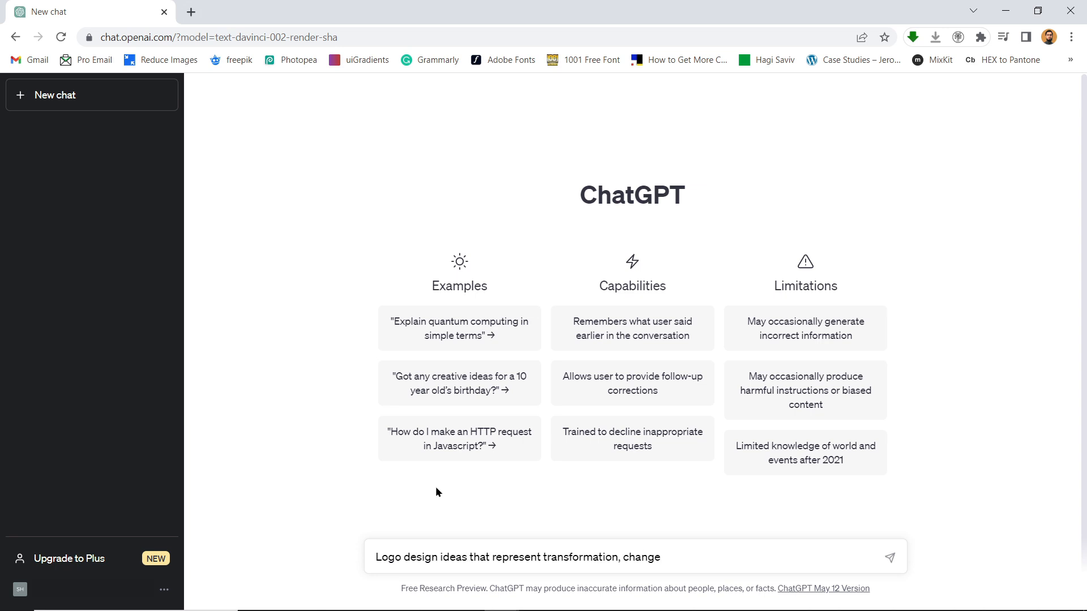
pyautogui.write(' or conversion')
# Step: Submit the transformation-logo prompt in ChatGPT and regenerate a second set of ideas
pyautogui.press('Return')
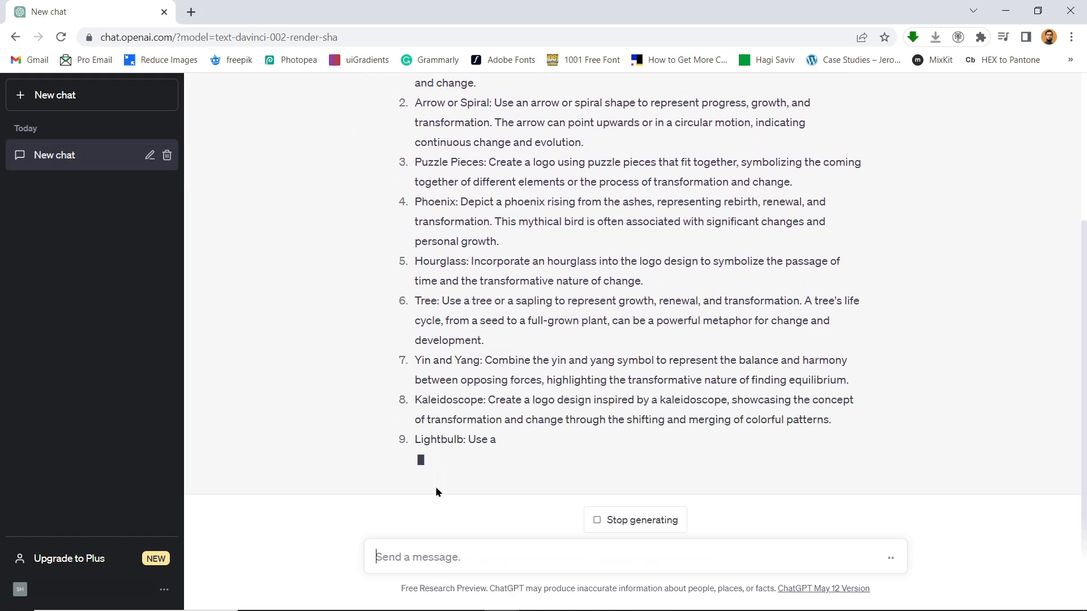
pyautogui.scroll(3, 436, 492)
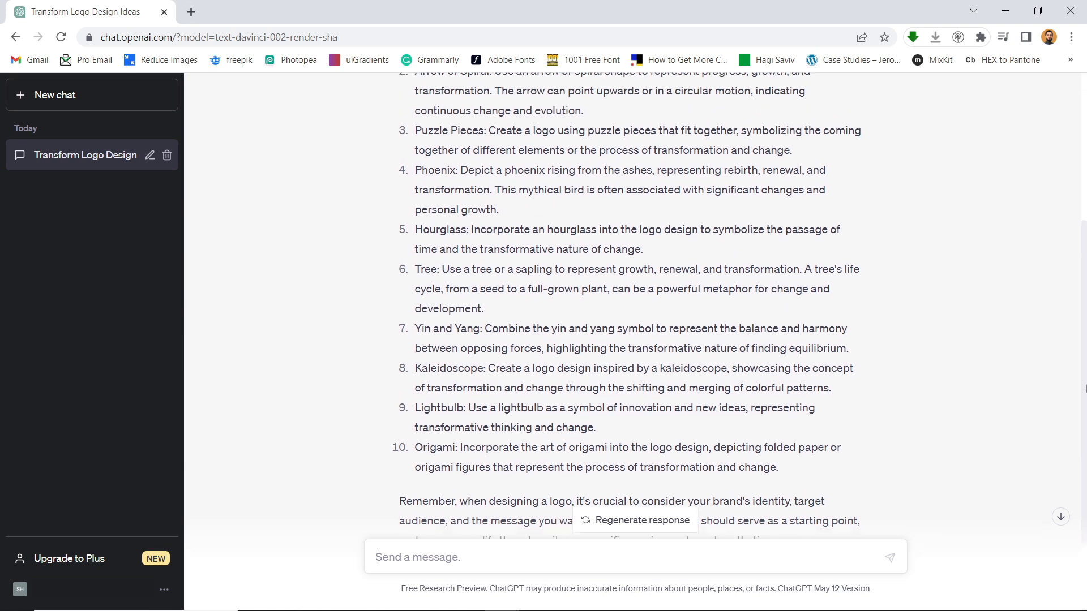
pyautogui.scroll(2, 435, 490)
pyautogui.scroll(1, 1083, 366)
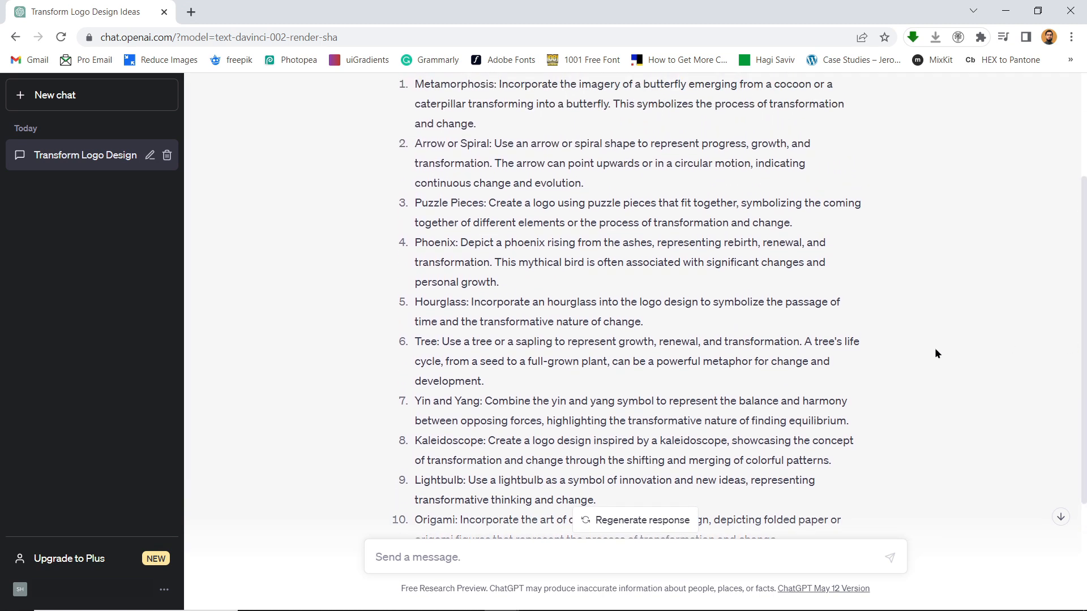
pyautogui.click(653, 528)
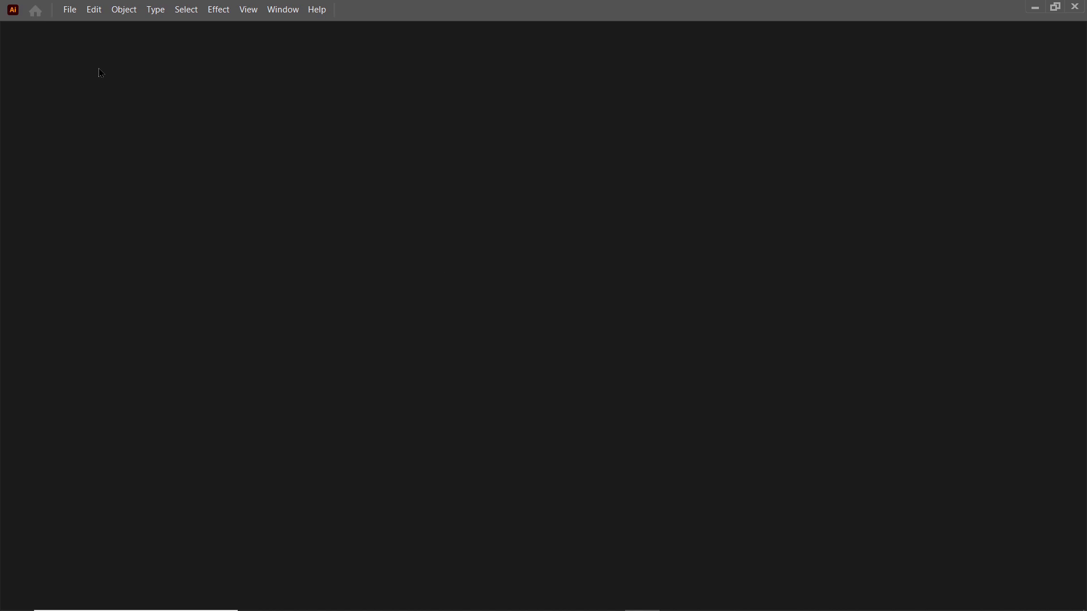
# Step: Start a new document measured in pixels at 1920 × 1080
pyautogui.click(70, 9)
pyautogui.click(81, 24)
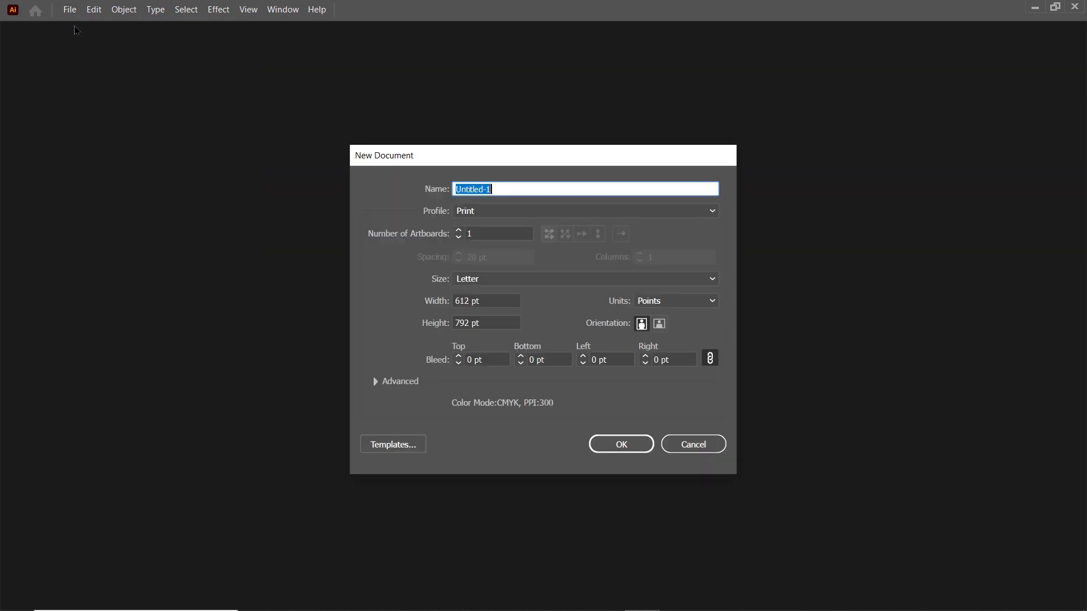
pyautogui.click(693, 302)
pyautogui.click(690, 315)
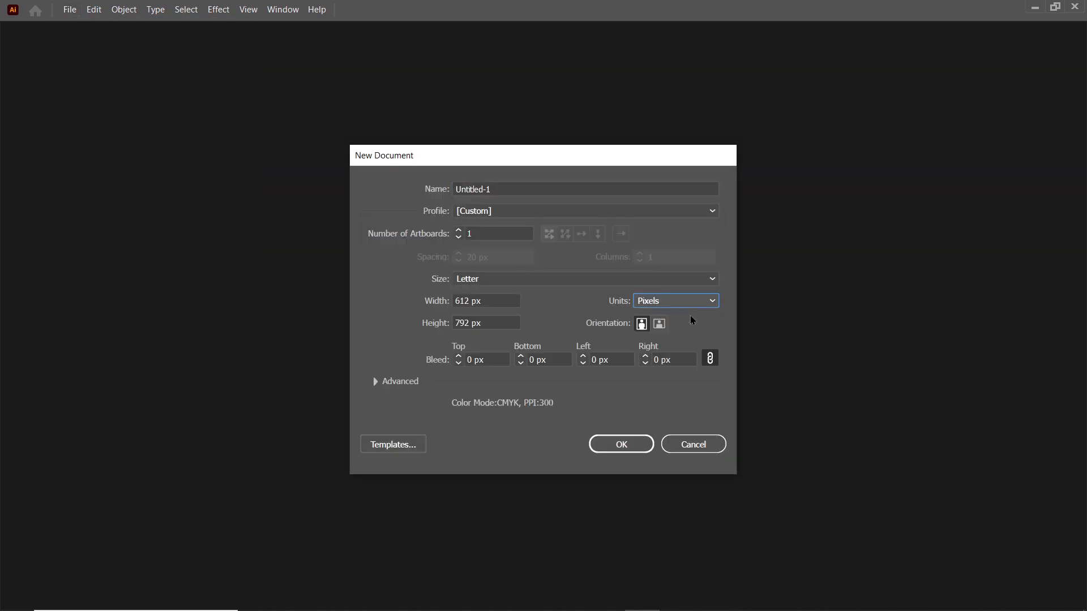
pyautogui.moveTo(515, 303); pyautogui.dragTo(252, 281)
pyautogui.write('1080')
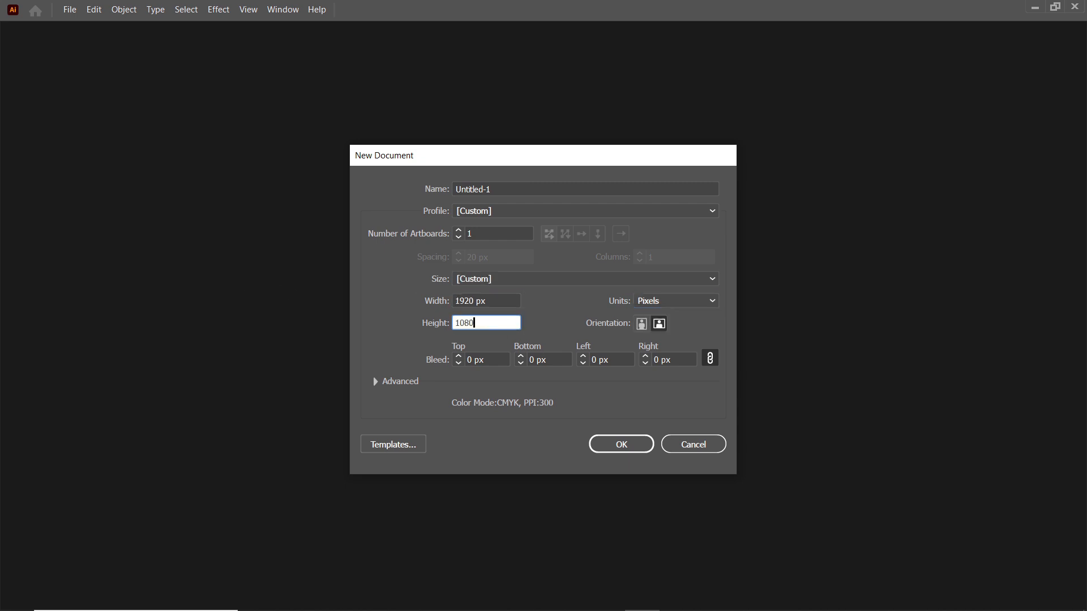
# Step: Set the colour mode to RGB under Advanced and create the document
pyautogui.click(376, 382)
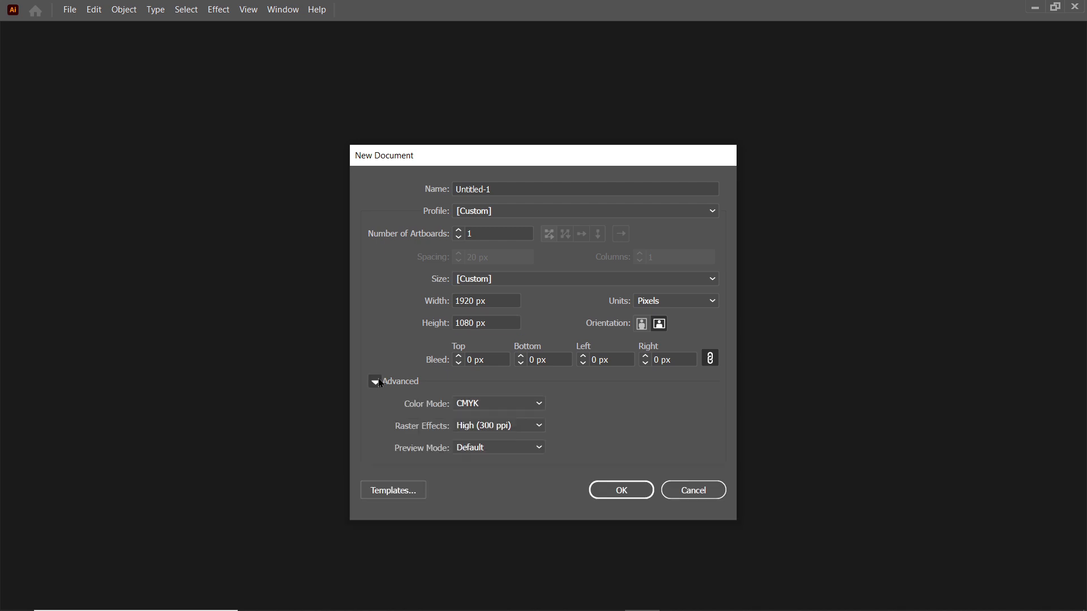
pyautogui.click(496, 404)
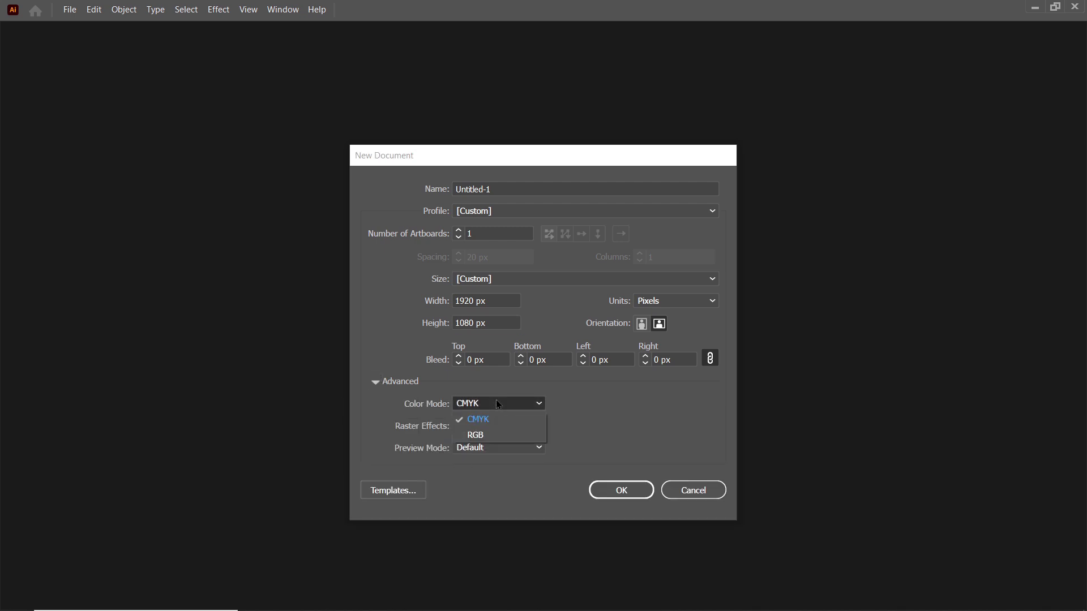
pyautogui.click(495, 430)
pyautogui.click(622, 491)
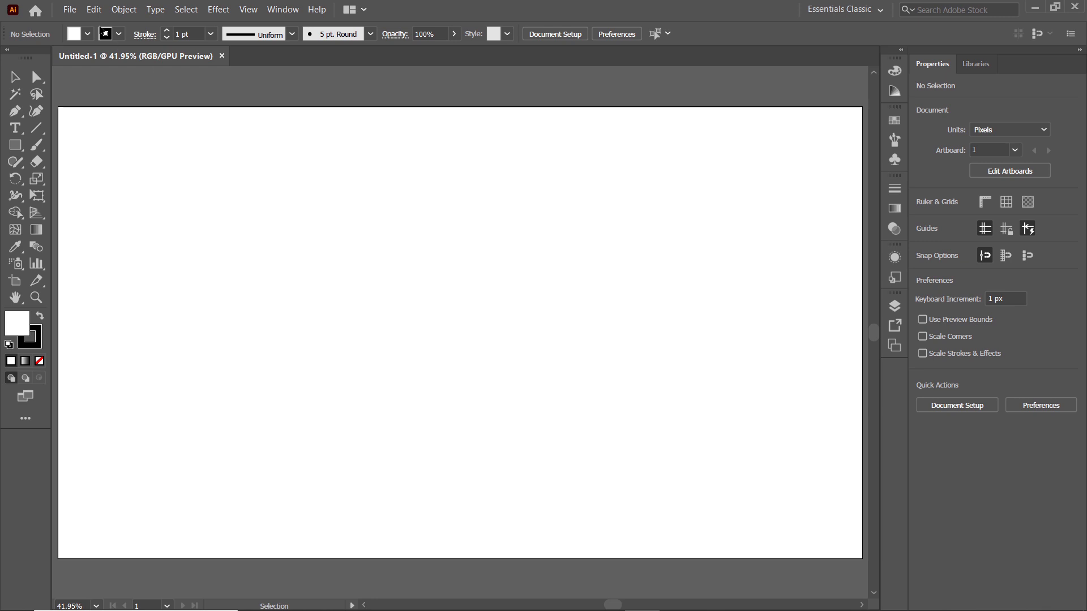
# Step: Place phonix.png across the artboard and fade it to 30% opacity
pyautogui.click(70, 9)
pyautogui.click(91, 223)
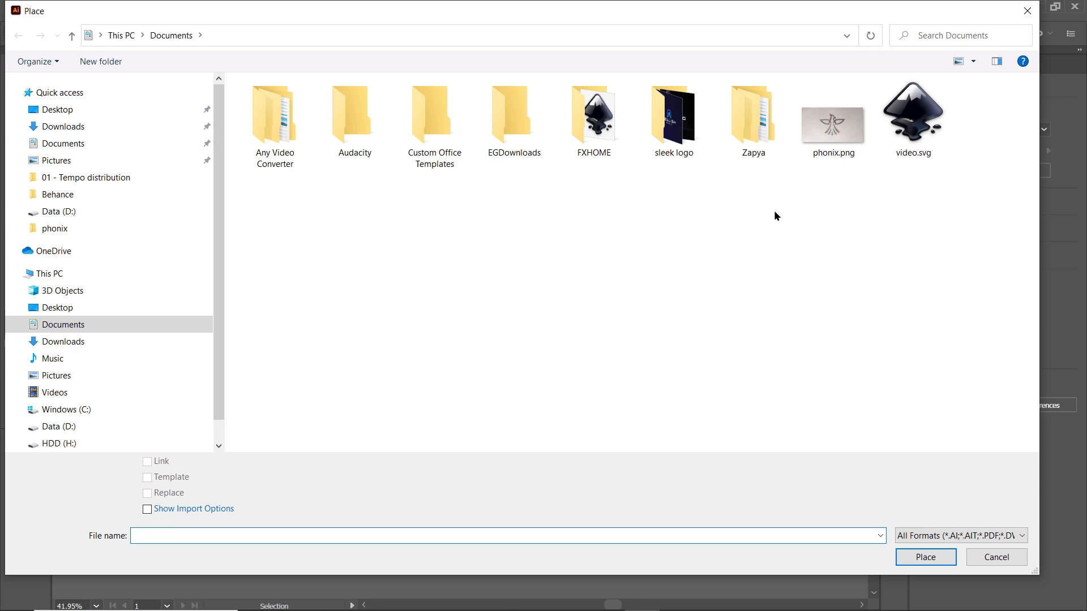
pyautogui.doubleClick(835, 131)
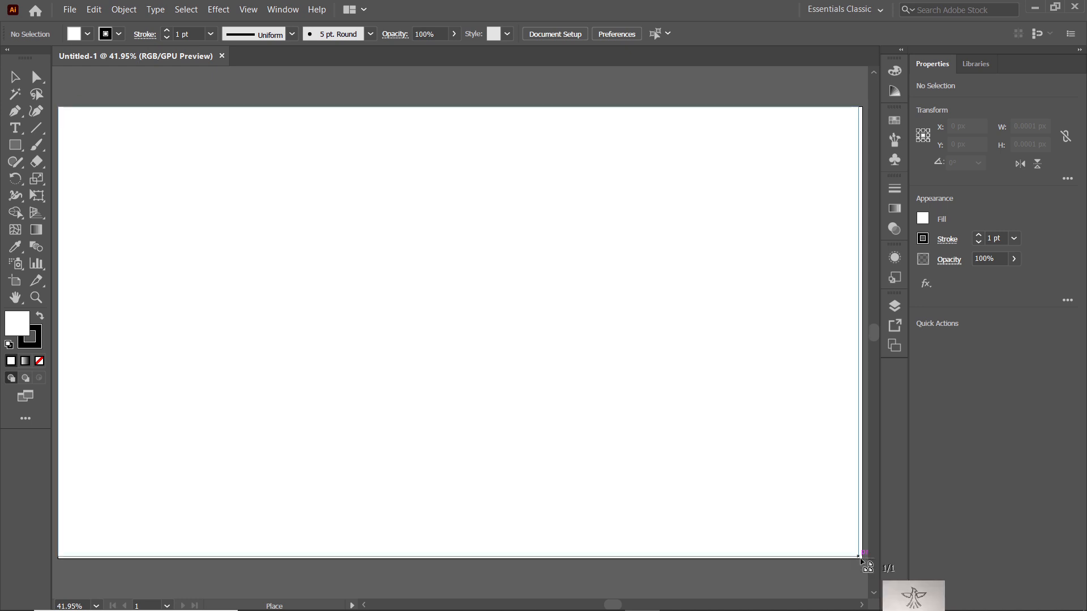
pyautogui.click(863, 561)
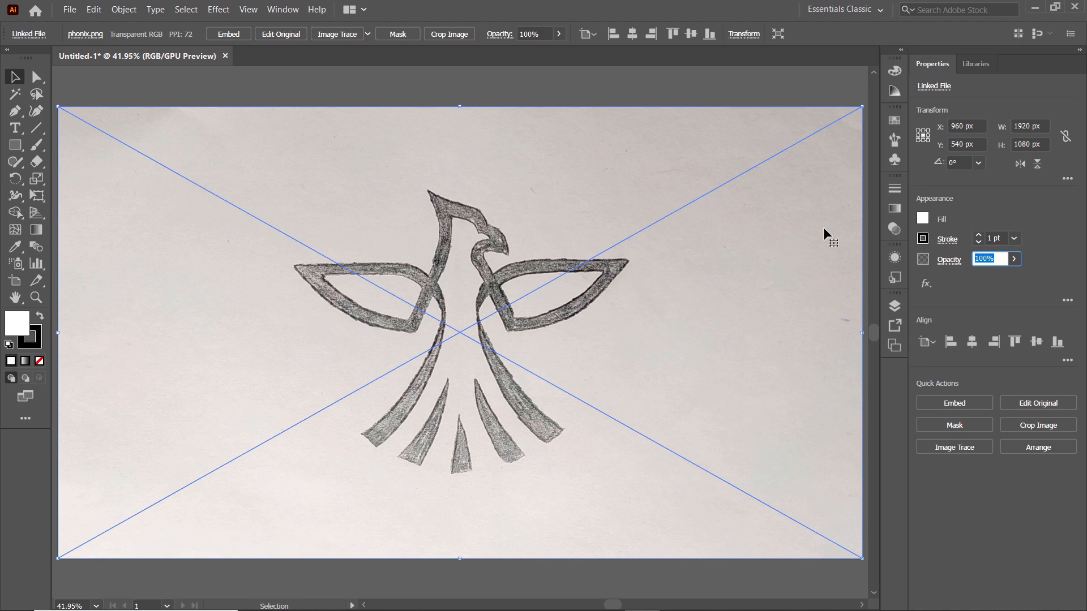
pyautogui.write('30')
pyautogui.press('Return')
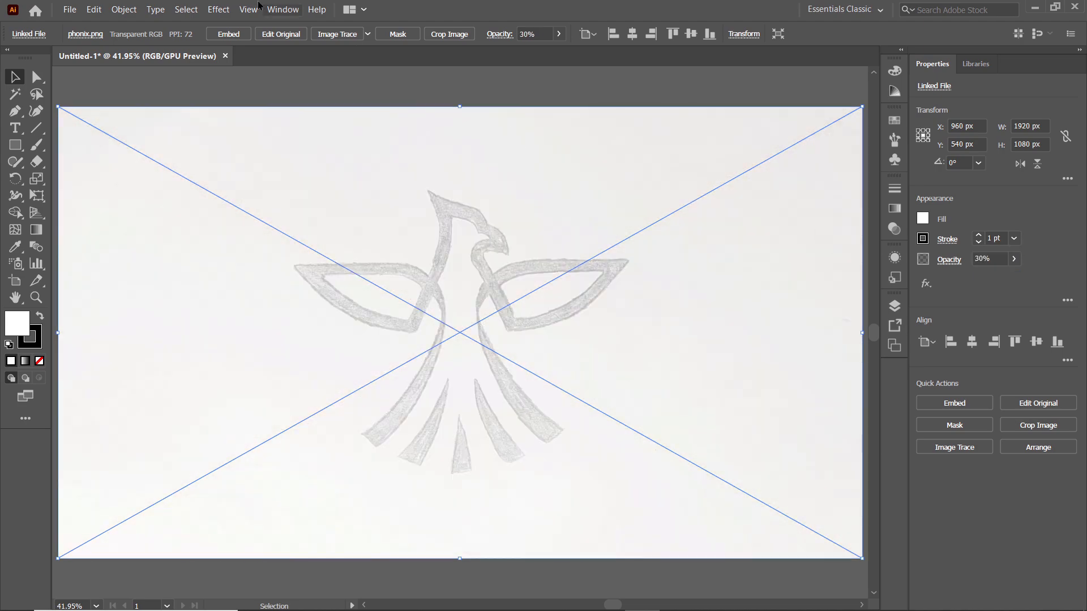
# Step: Lock the placed sketch in Layer 1 via the Layers panel
pyautogui.click(281, 9)
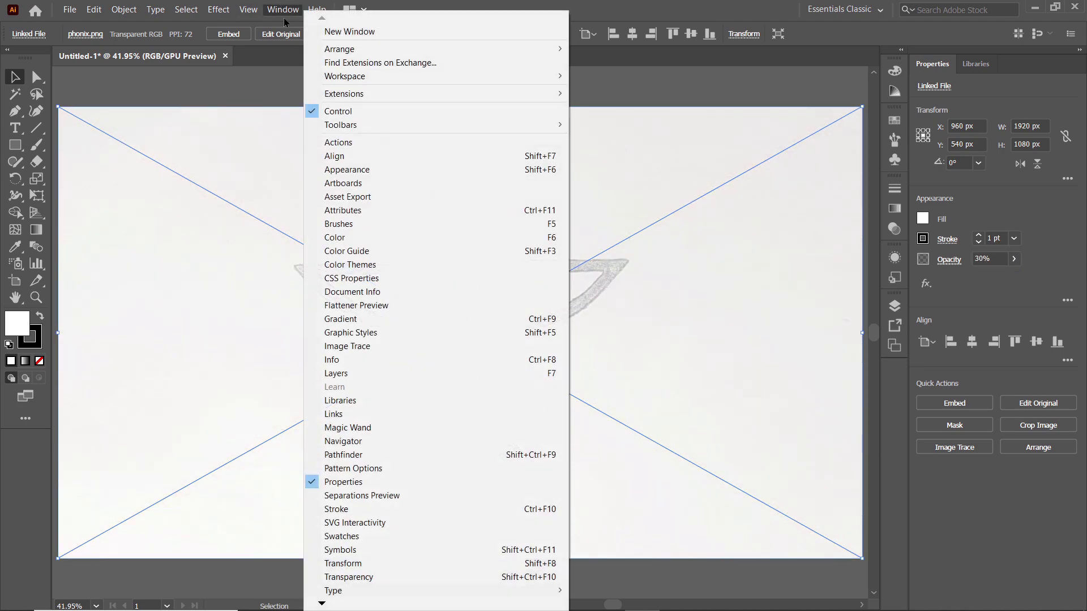
pyautogui.click(345, 373)
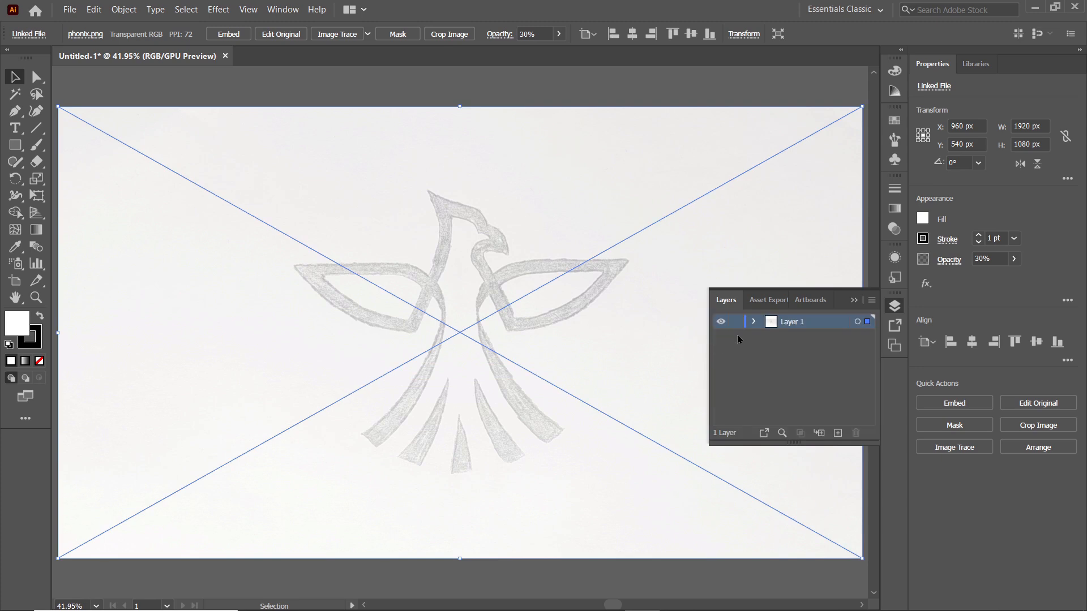
pyautogui.click(755, 323)
pyautogui.click(738, 338)
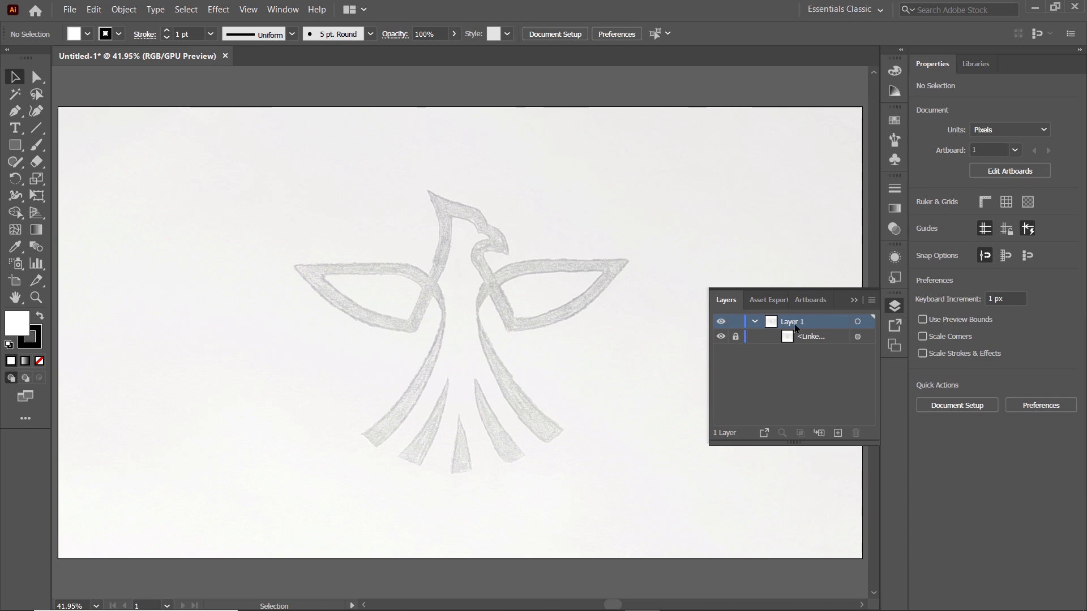
pyautogui.click(854, 301)
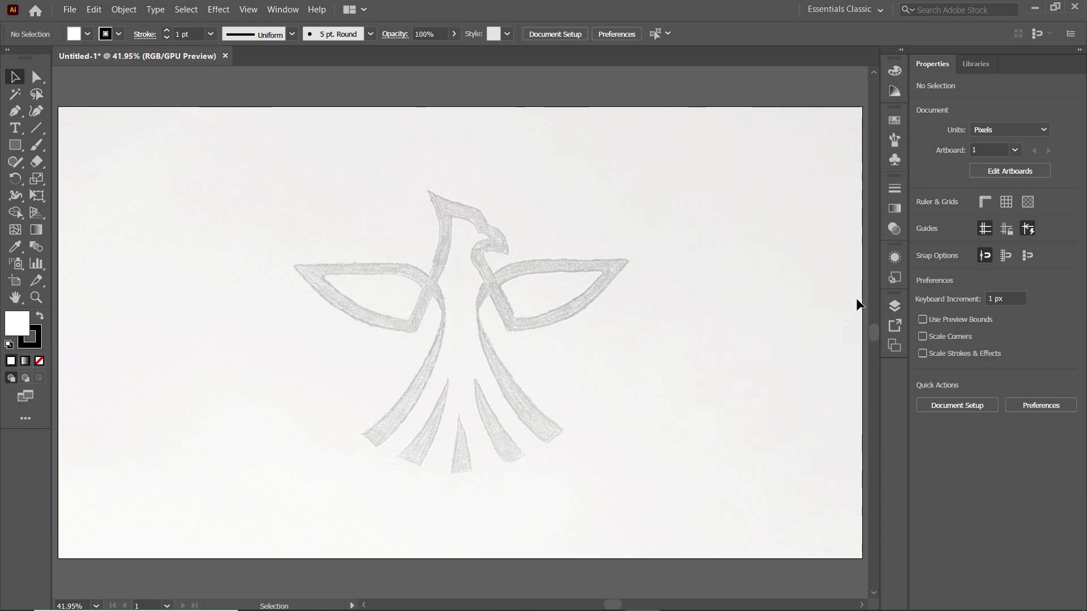
# Step: With the Pen tool active, set no fill and a red stroke colour
pyautogui.click(16, 111)
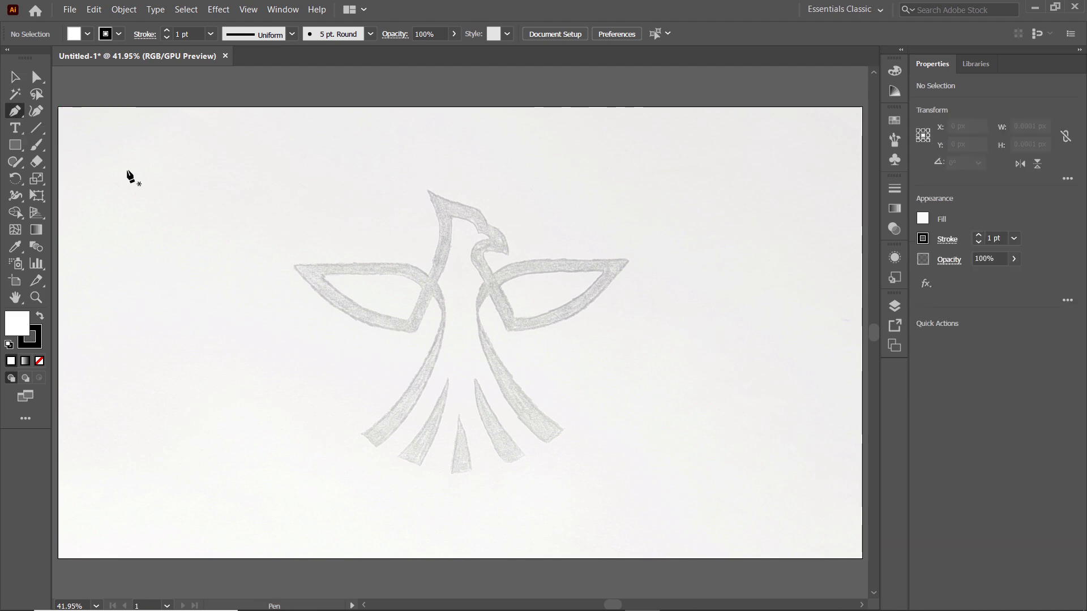
pyautogui.click(89, 34)
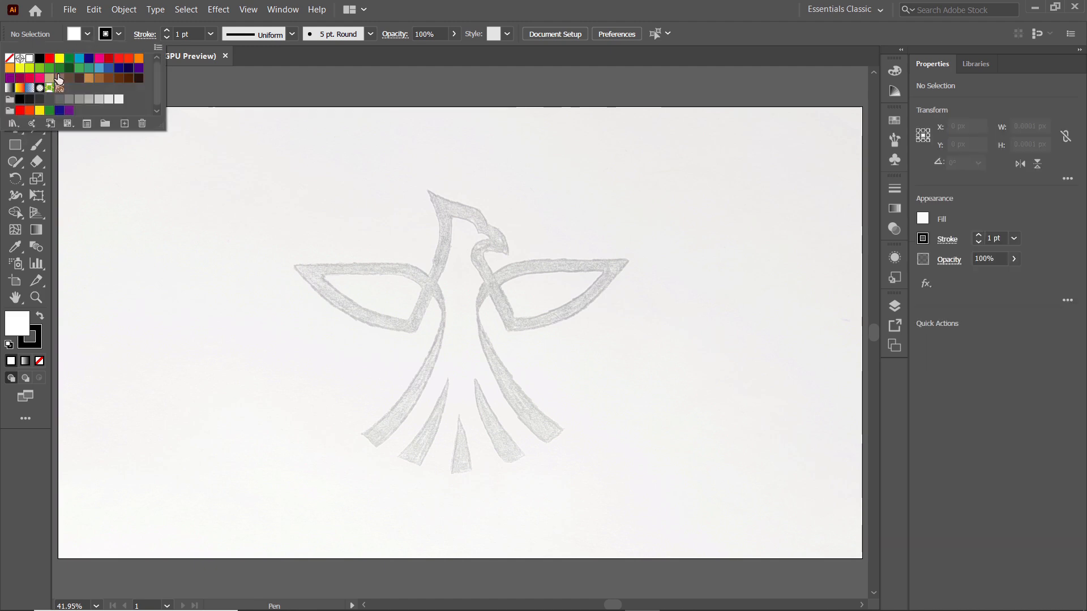
pyautogui.click(11, 59)
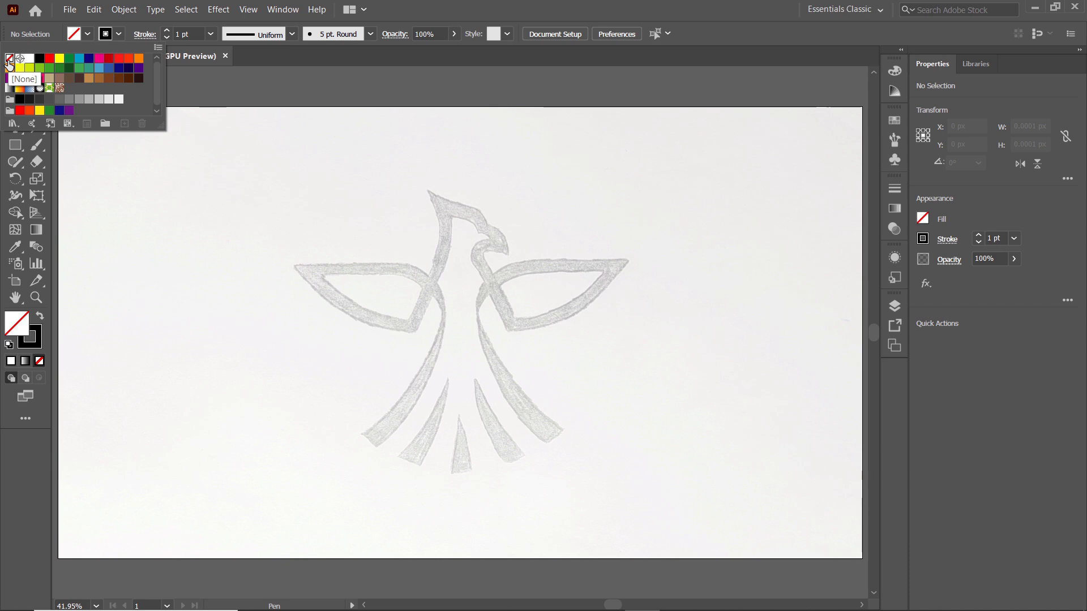
pyautogui.click(119, 34)
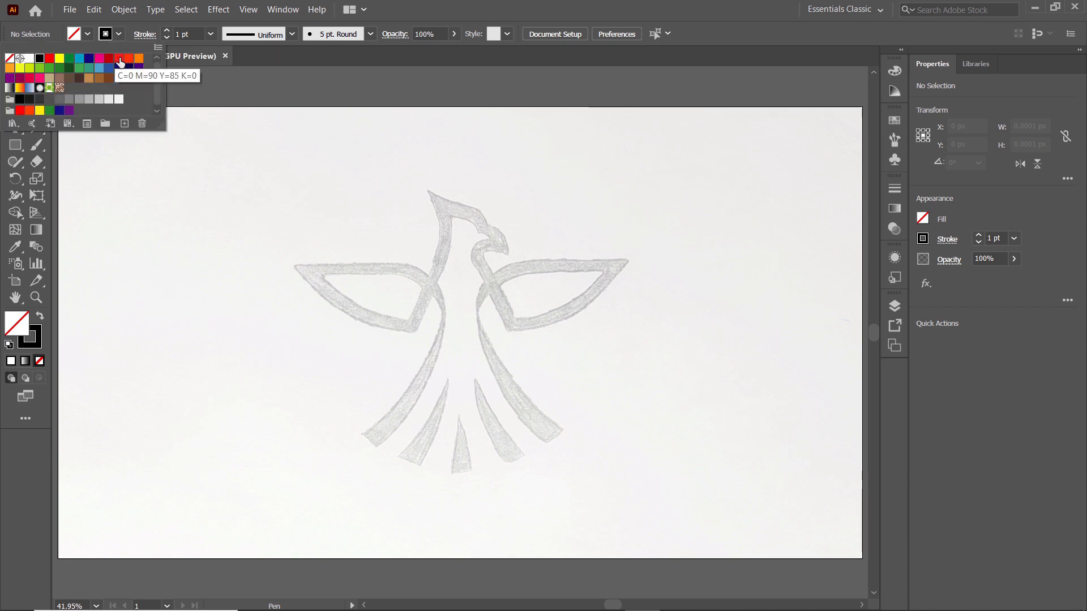
pyautogui.click(119, 59)
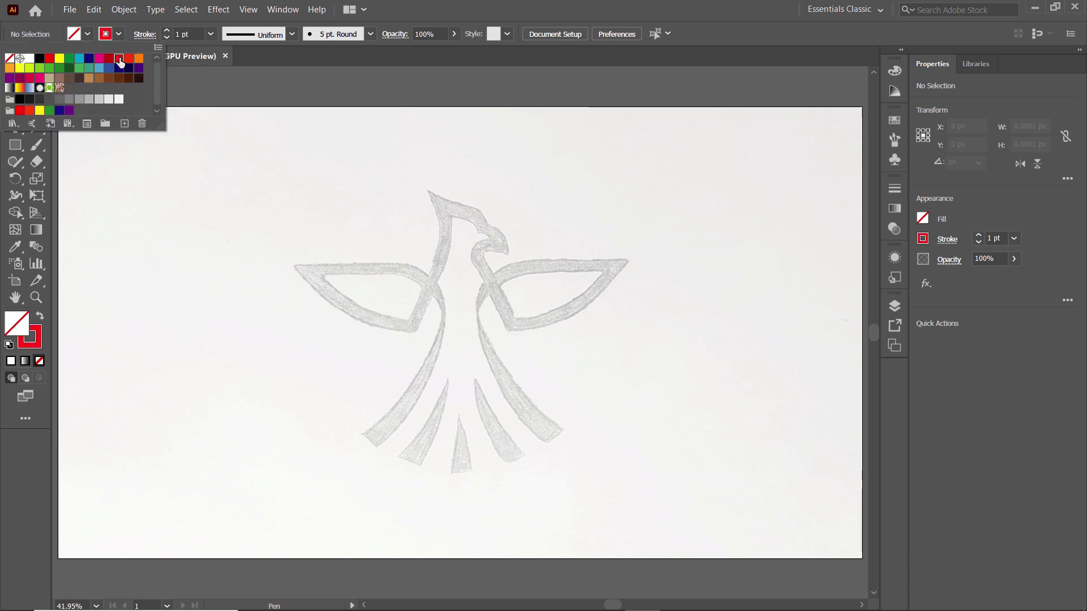
# Step: Set the stroke weight to 10 pt and start the body curve at the lower left
pyautogui.click(184, 35)
pyautogui.write('10')
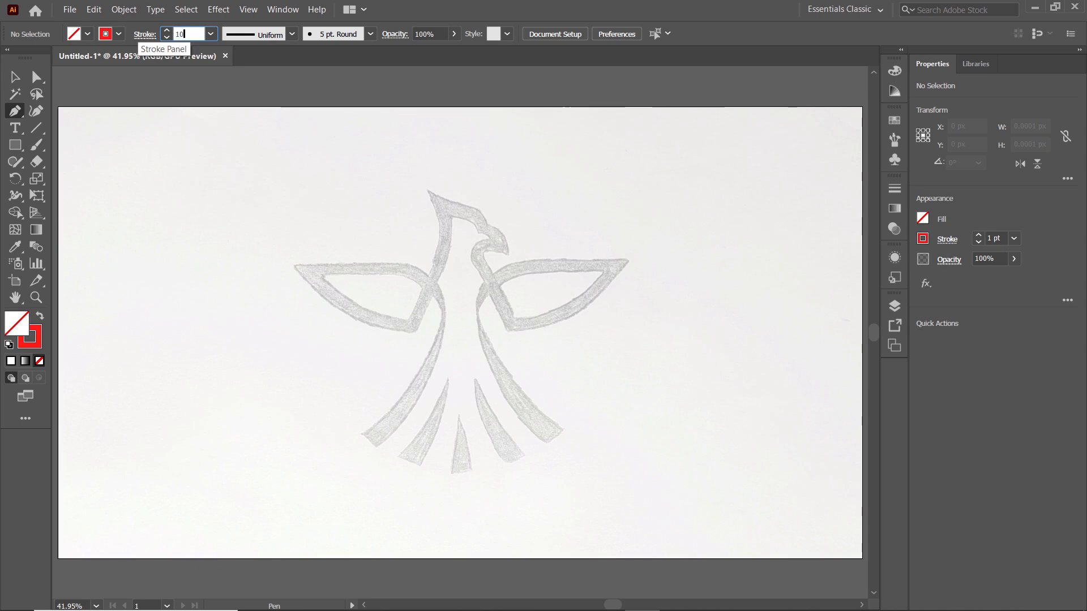
pyautogui.press('Return')
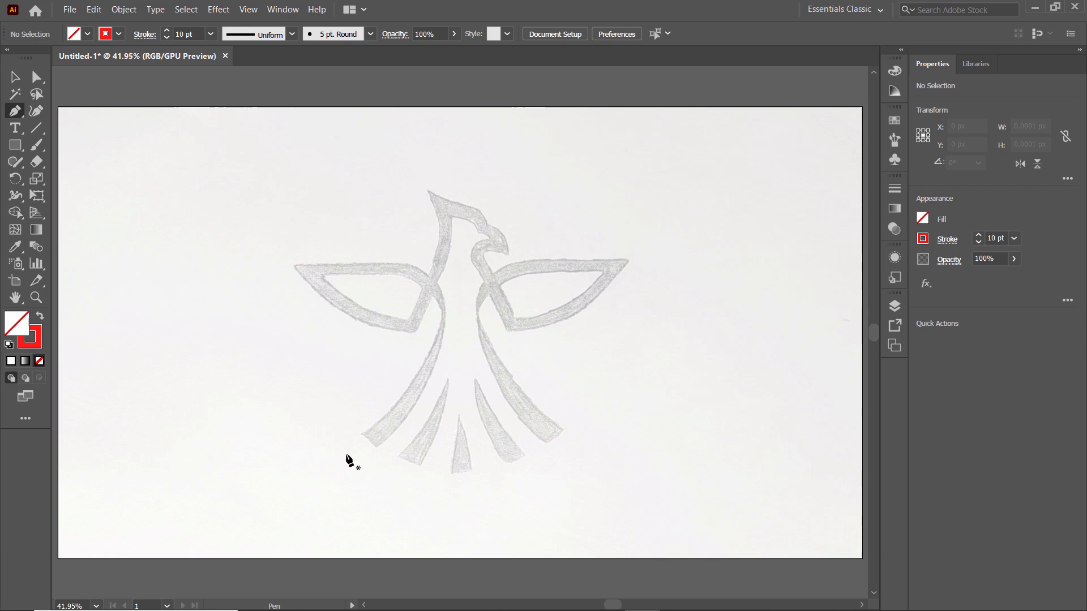
pyautogui.click(344, 455)
# Step: Trace the body curve up and across the left wing to its tip with the Pen tool
pyautogui.moveTo(445, 314); pyautogui.dragTo(447, 222)
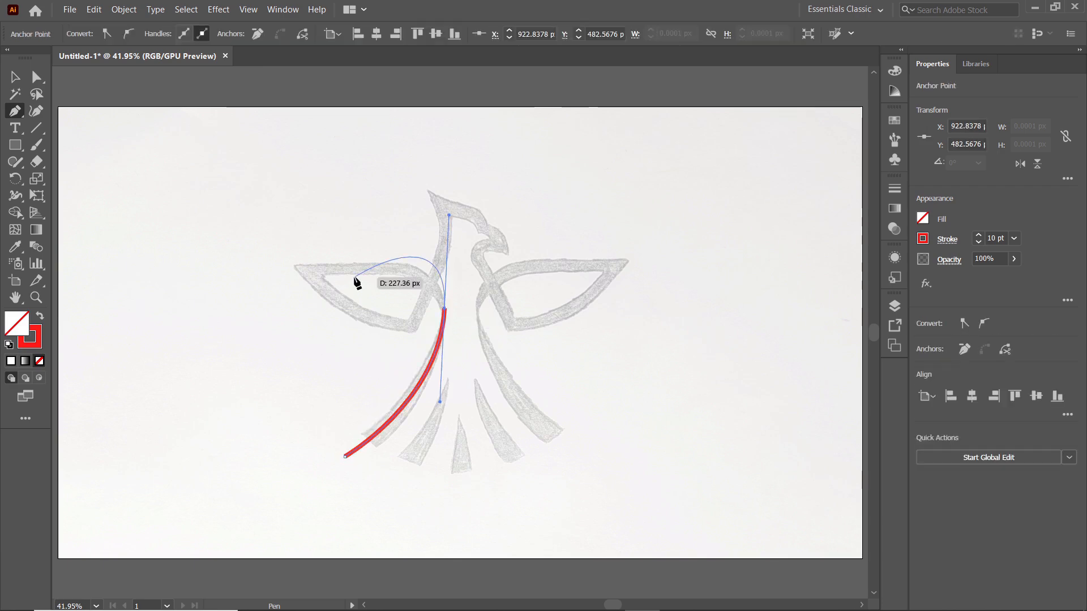
pyautogui.click(444, 312)
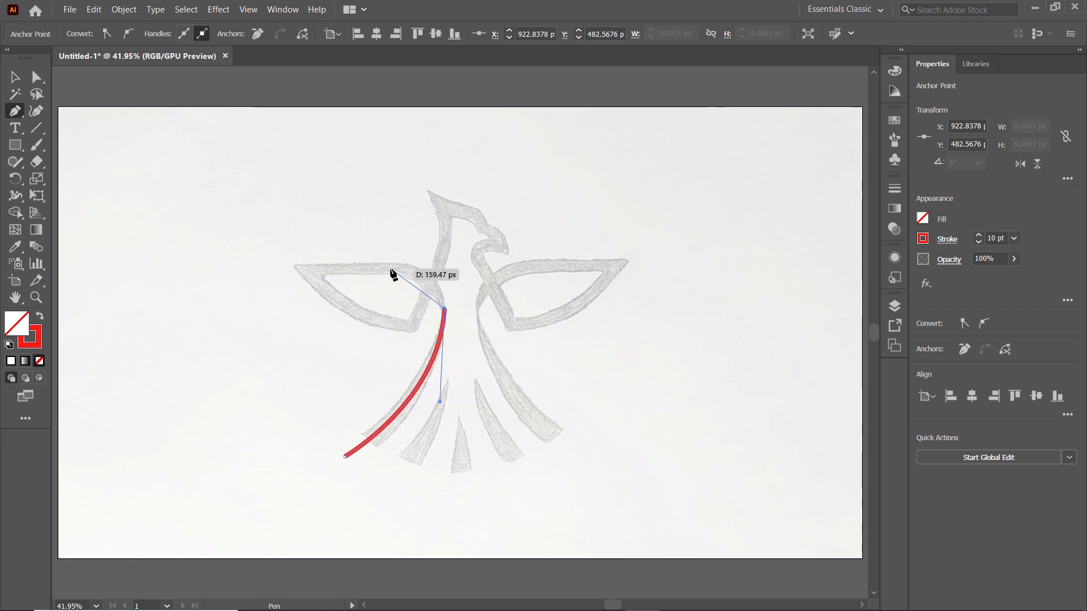
pyautogui.moveTo(389, 268); pyautogui.dragTo(332, 271)
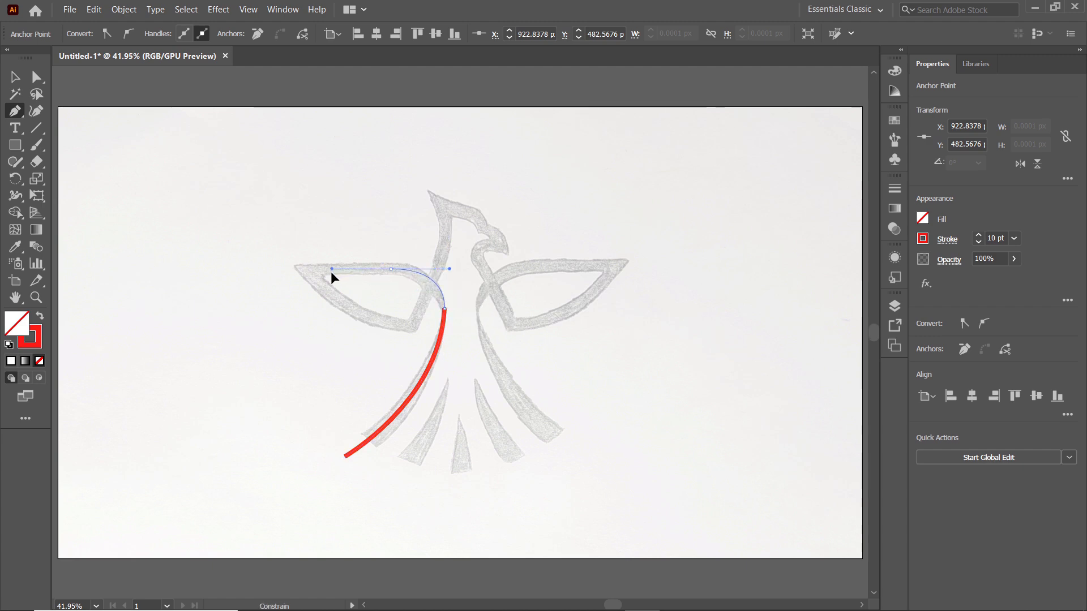
pyautogui.moveTo(306, 272)
pyautogui.mouseDown()
pyautogui.moveTo(411, 330)
pyautogui.moveTo(476, 326)
pyautogui.mouseUp()
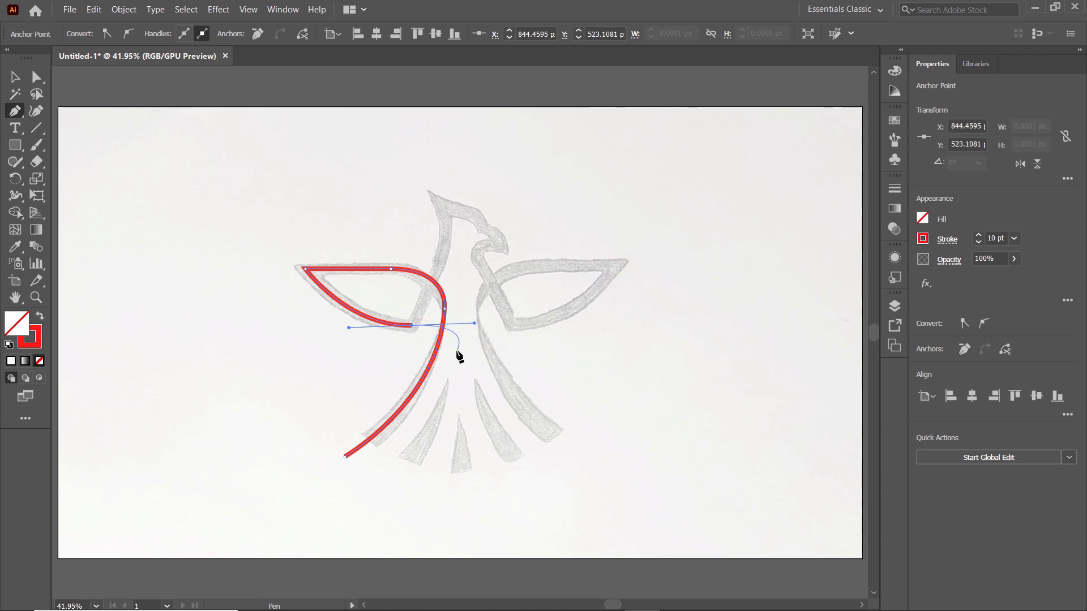
pyautogui.press('Escape')
# Step: Alt-drag a copy of the left curve, reflect it vertically and align it over the right wing
pyautogui.press('v')
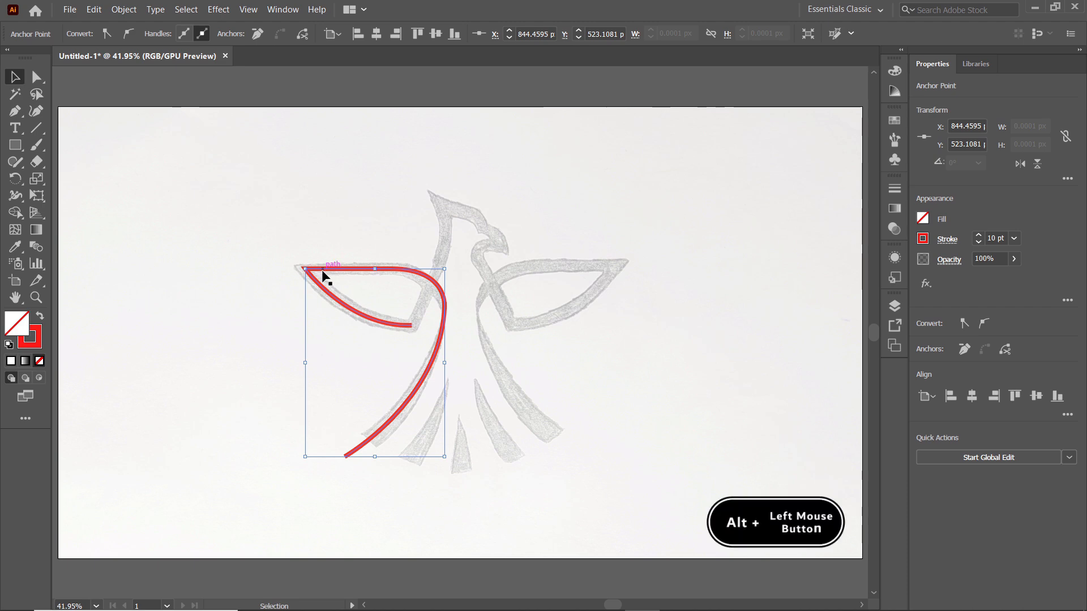
pyautogui.moveTo(333, 274); pyautogui.dragTo(508, 271)
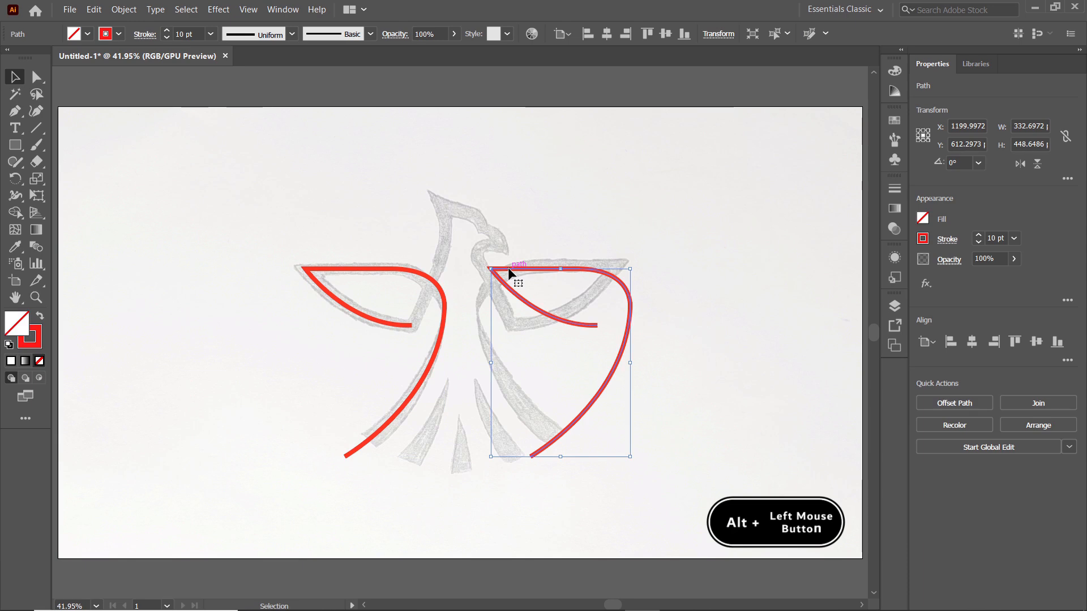
pyautogui.moveTo(15, 179); pyautogui.dragTo(38, 197)
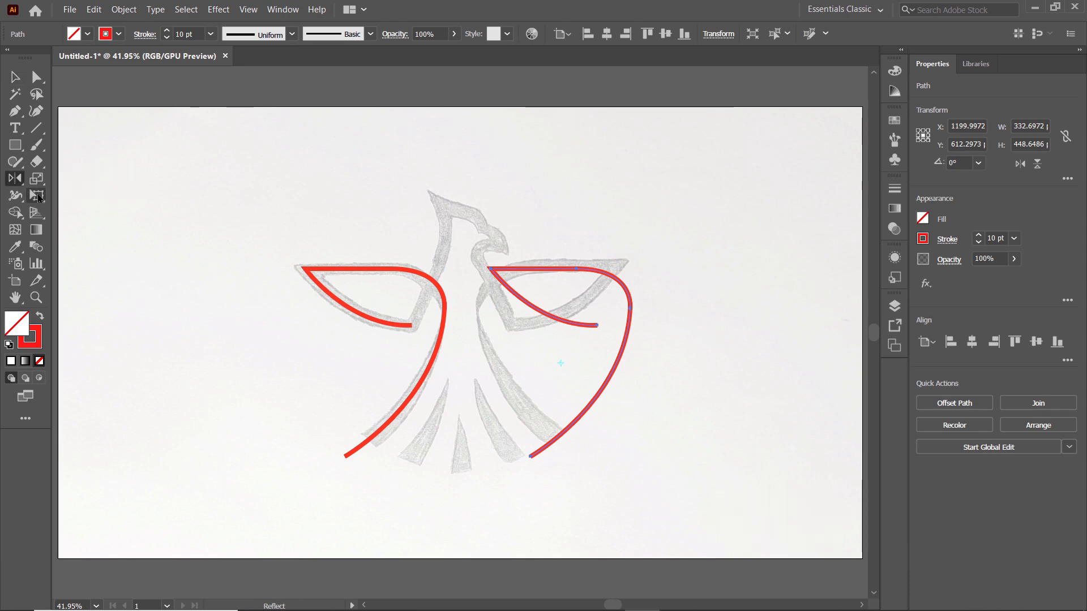
pyautogui.doubleClick(16, 179)
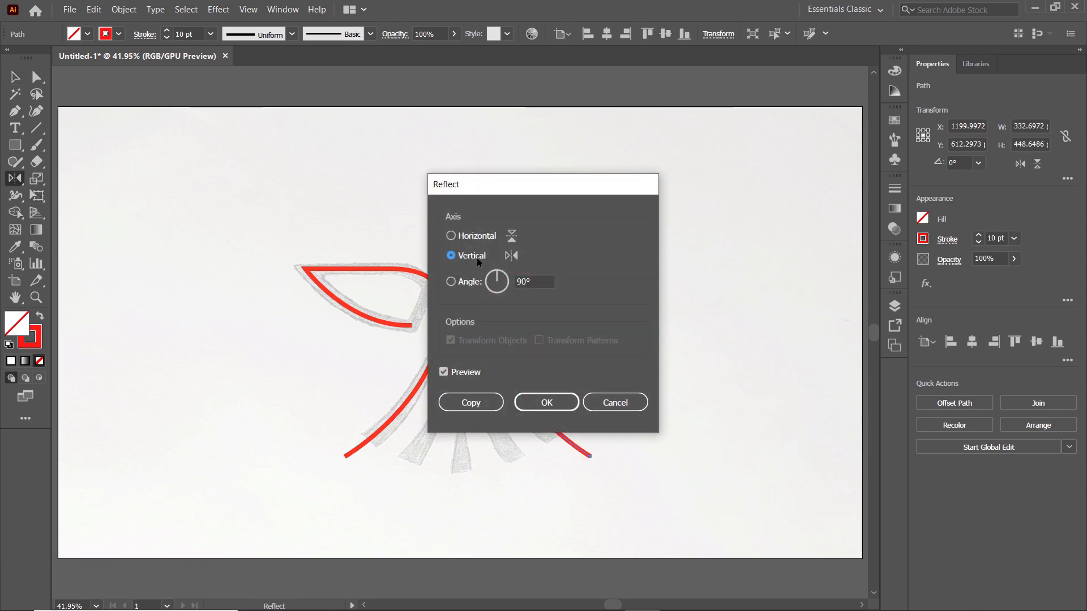
pyautogui.click(545, 402)
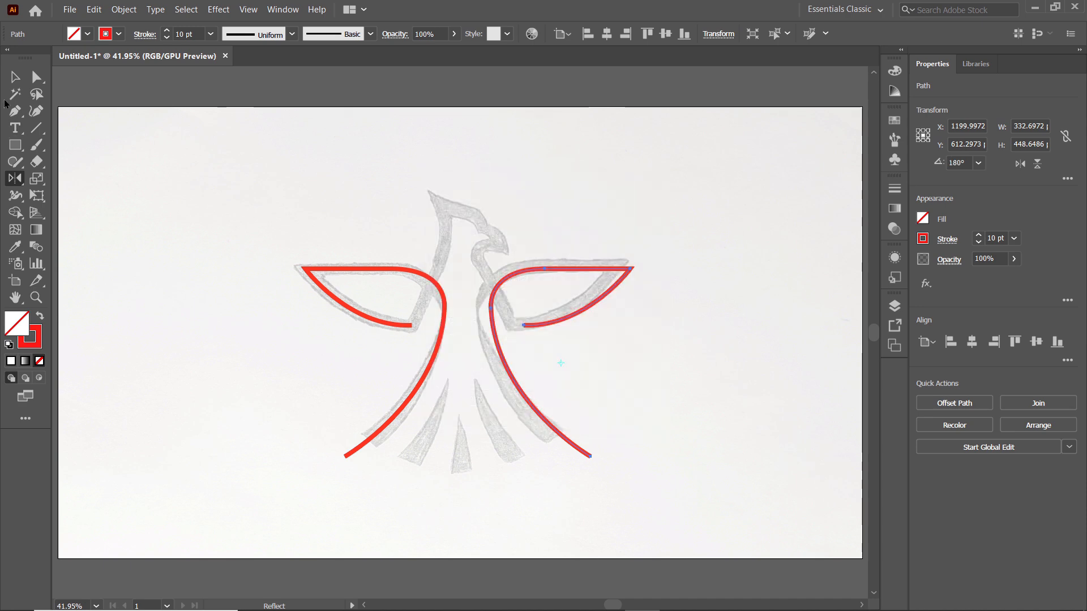
pyautogui.click(15, 78)
pyautogui.moveTo(560, 270); pyautogui.dragTo(535, 270)
pyautogui.click(16, 111)
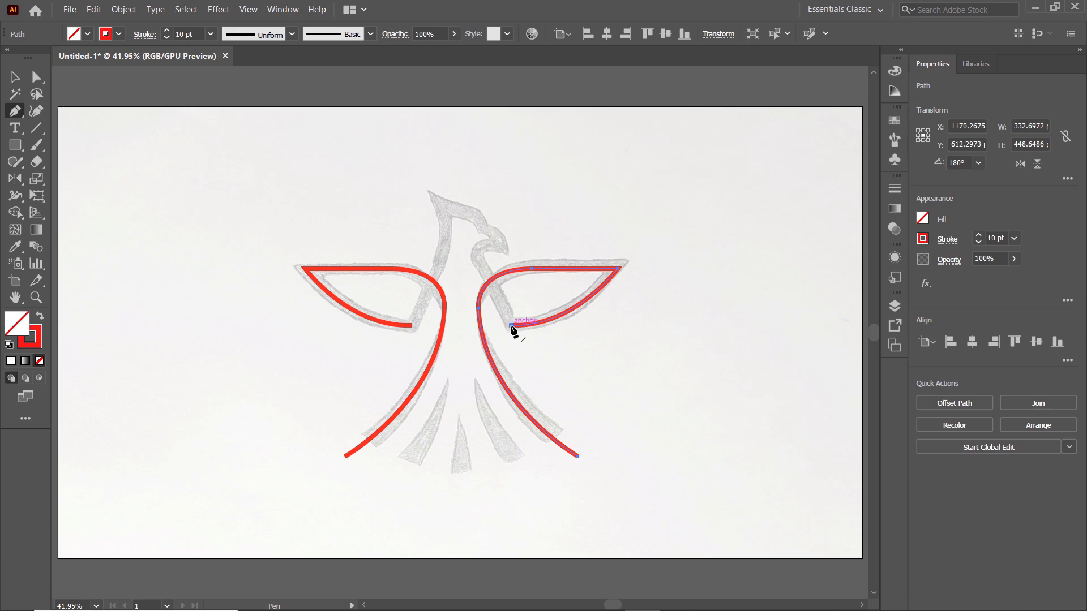
# Step: Continue the right path around the head and beak and join it to the left wing's end
pyautogui.moveTo(512, 328)
pyautogui.mouseDown()
pyautogui.moveTo(473, 259)
pyautogui.moveTo(503, 251)
pyautogui.mouseUp()
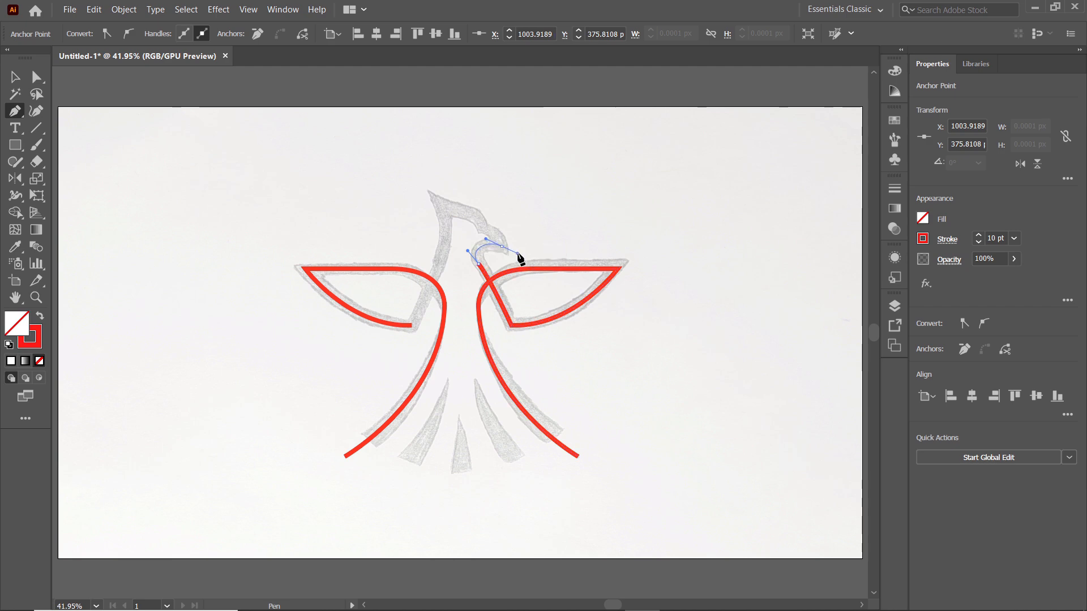
pyautogui.moveTo(506, 247)
pyautogui.mouseDown()
pyautogui.moveTo(527, 243)
pyautogui.moveTo(480, 225)
pyautogui.mouseUp()
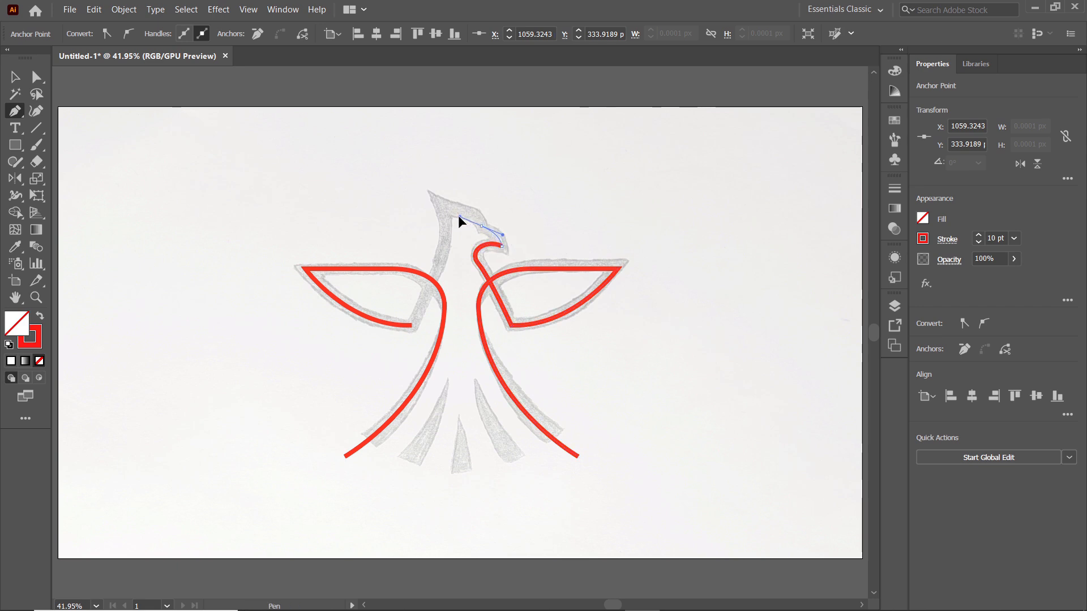
pyautogui.moveTo(480, 228)
pyautogui.mouseDown()
pyautogui.moveTo(430, 194)
pyautogui.moveTo(443, 239)
pyautogui.moveTo(426, 278)
pyautogui.mouseUp()
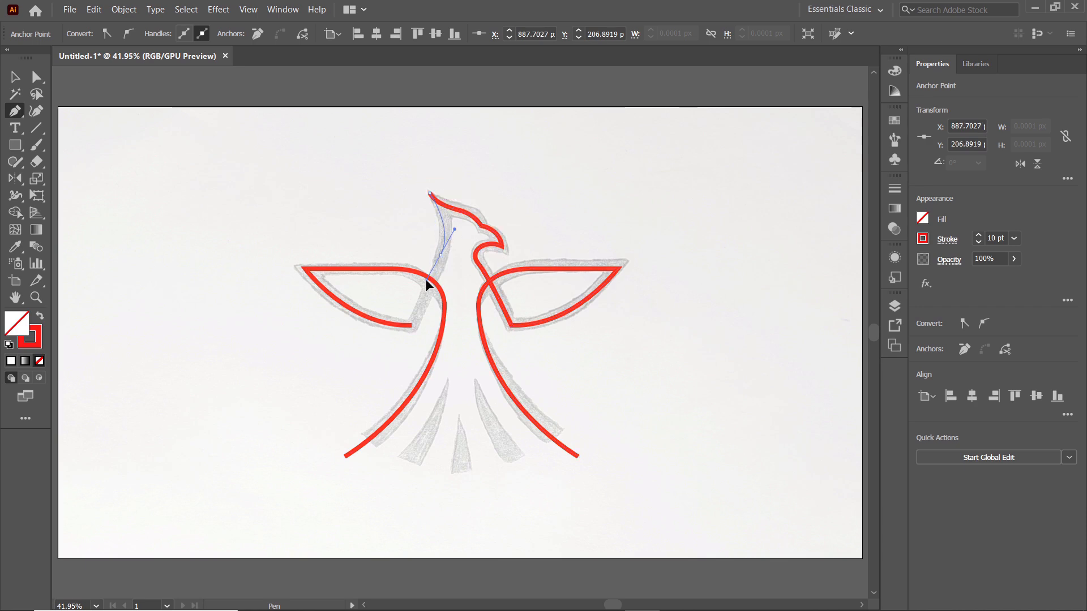
pyautogui.click(412, 322)
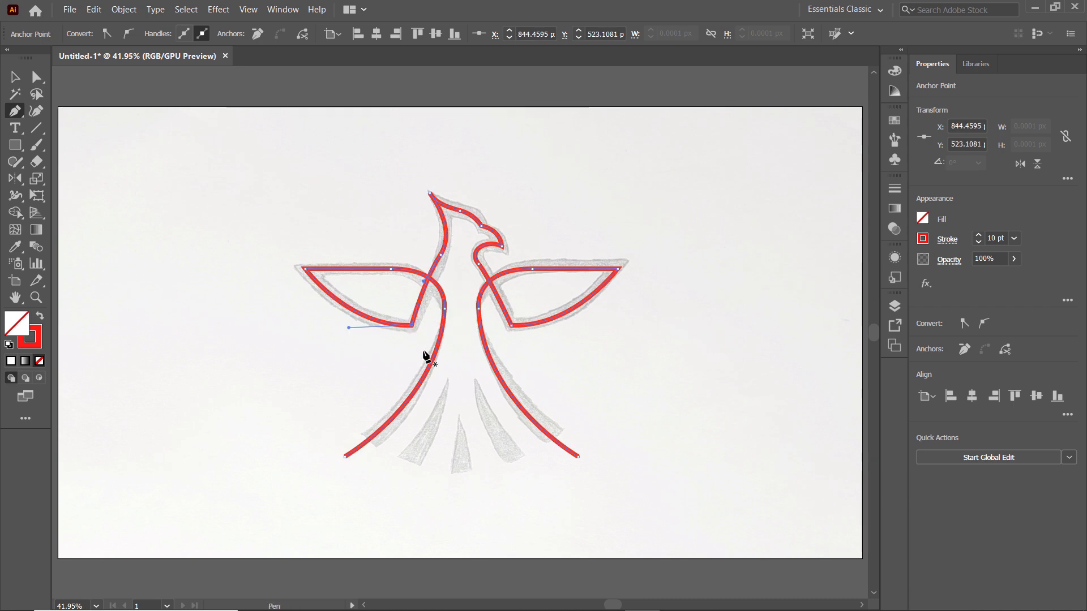
pyautogui.hotkey('ctrl', 'shift', 'a')
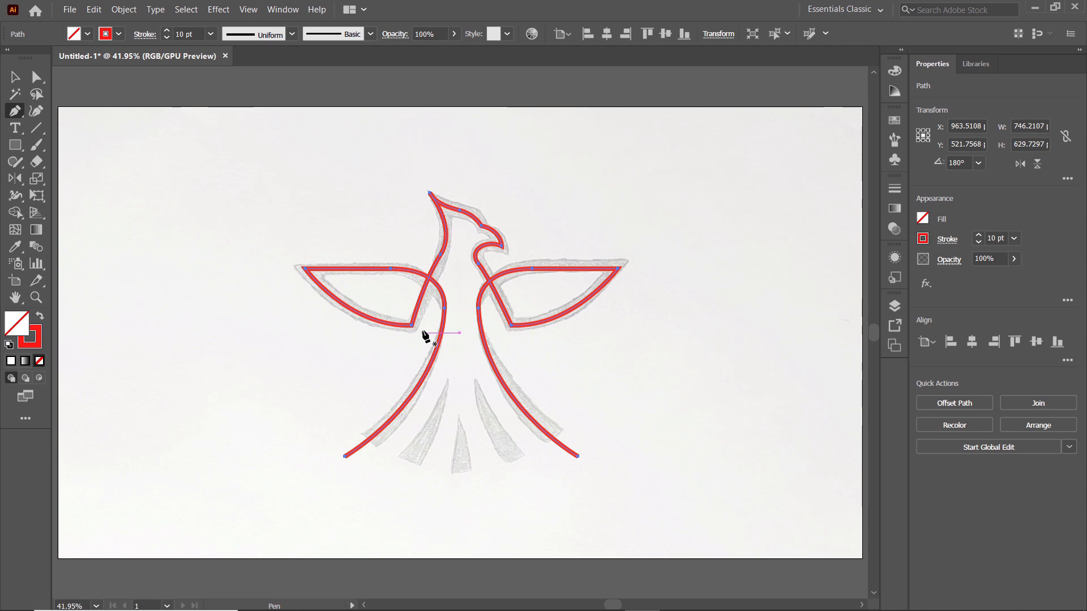
# Step: Pen a curved left tail feather and a short straight central one
pyautogui.click(394, 480)
pyautogui.moveTo(450, 376); pyautogui.dragTo(463, 318)
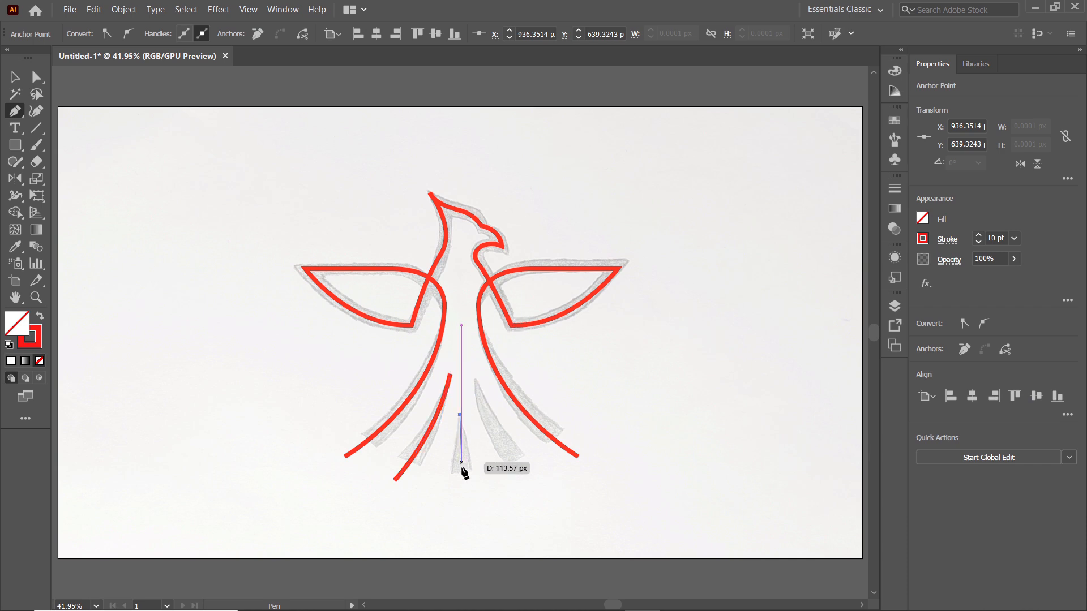
pyautogui.press('Escape')
pyautogui.click(465, 499)
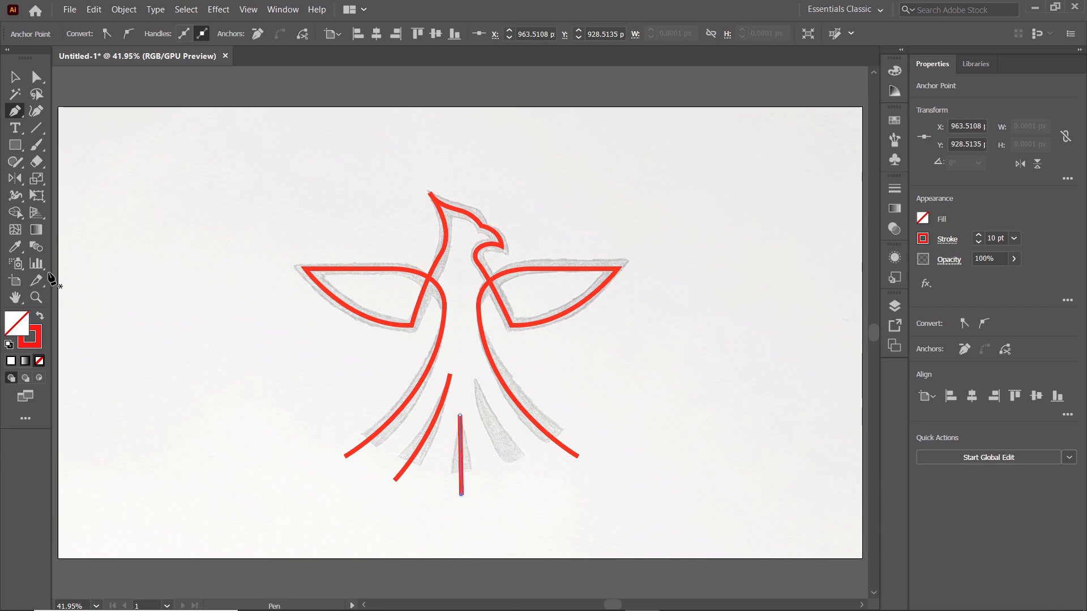
# Step: Select every outline and set 35 pt stroke weight with 50% opacity
pyautogui.click(14, 76)
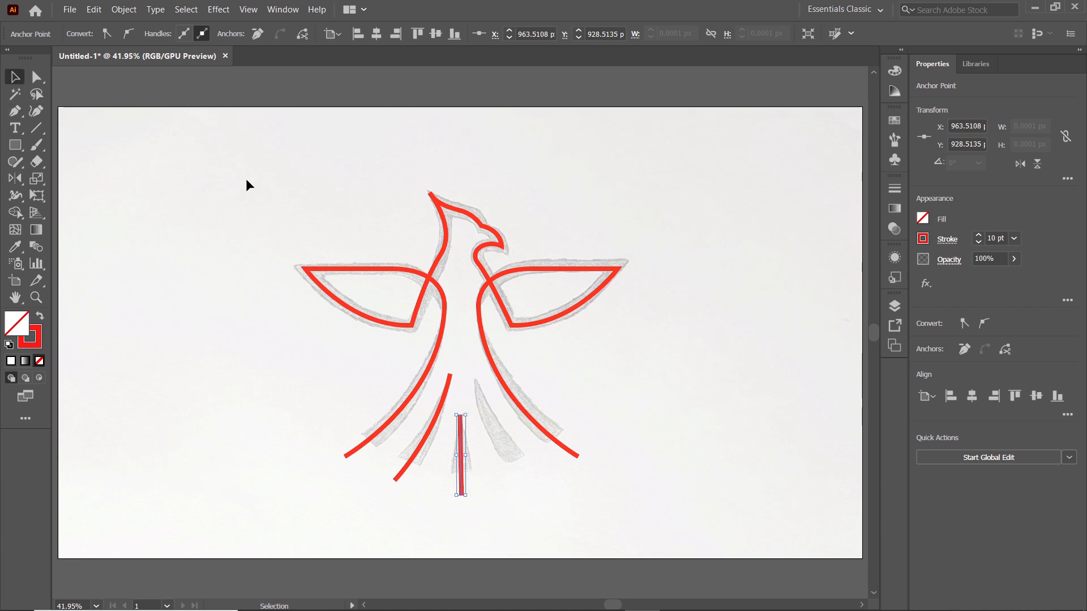
pyautogui.moveTo(252, 171); pyautogui.dragTo(599, 453)
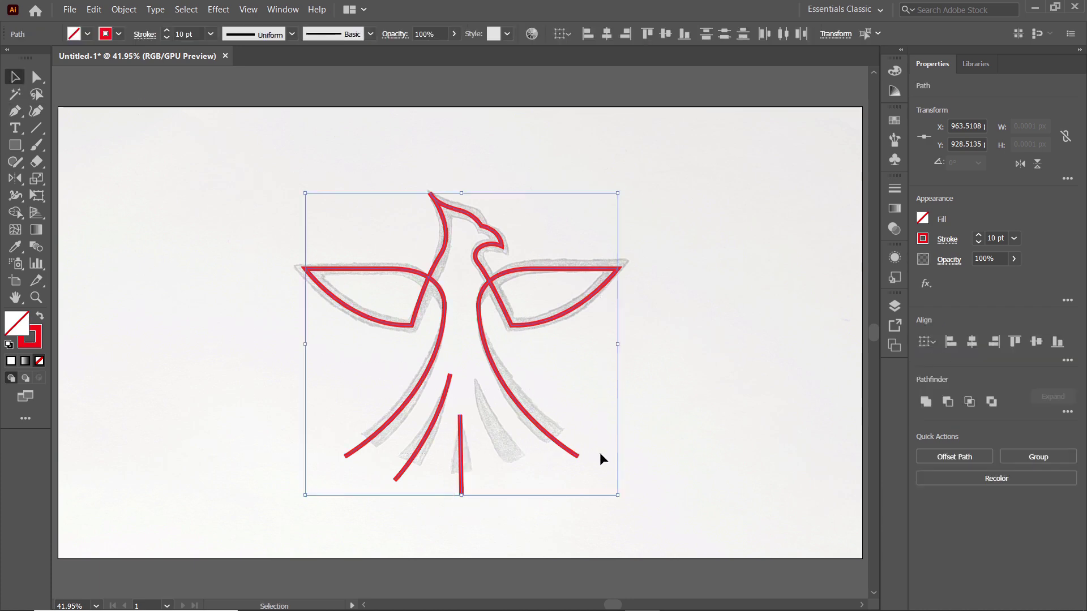
pyautogui.click(191, 33)
pyautogui.write('35')
pyautogui.press('Return')
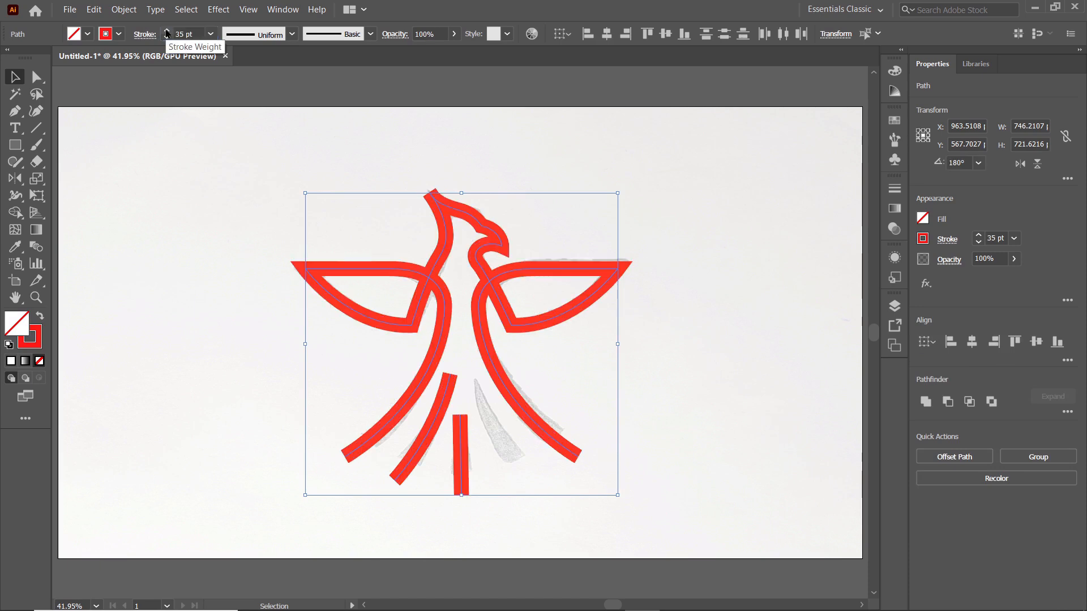
pyautogui.click(983, 259)
pyautogui.write('50')
pyautogui.press('Return')
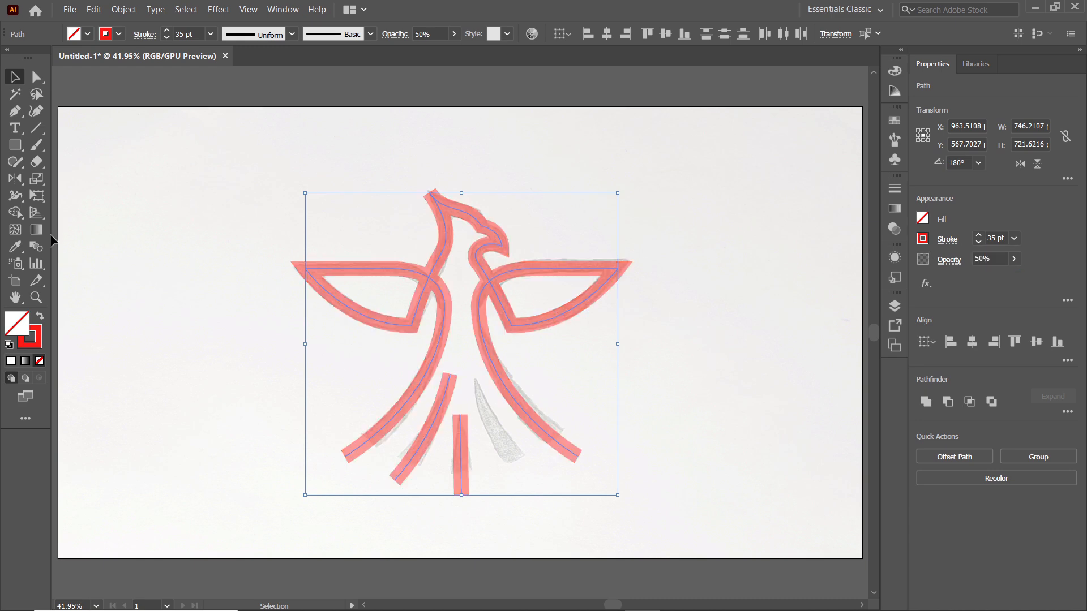
# Step: With the Width Tool, taper both tail feathers to points at top and widen their bottoms
pyautogui.click(17, 195)
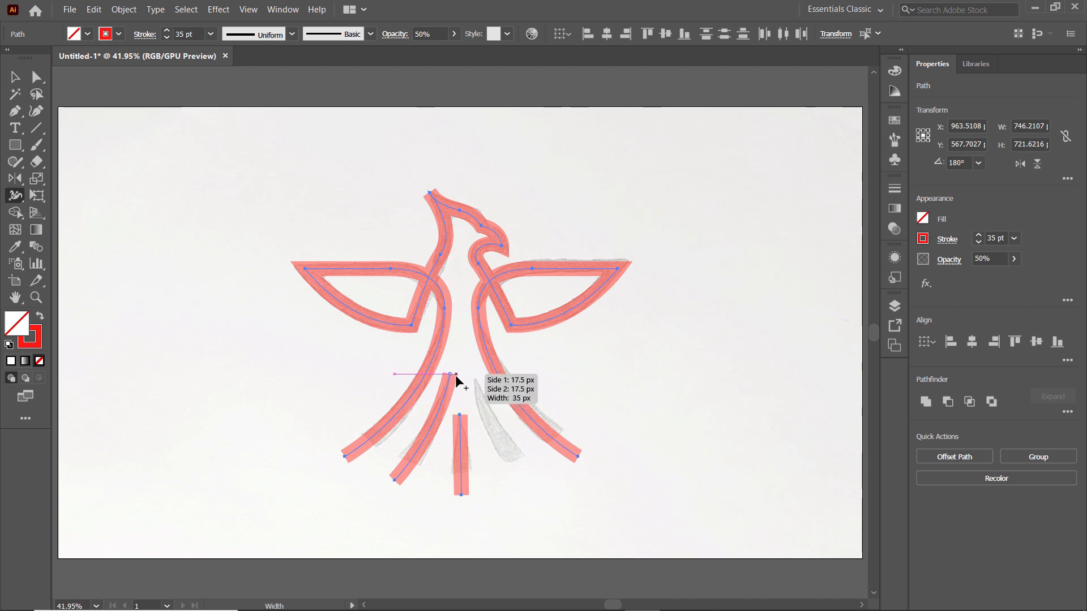
pyautogui.moveTo(455, 375); pyautogui.dragTo(449, 373)
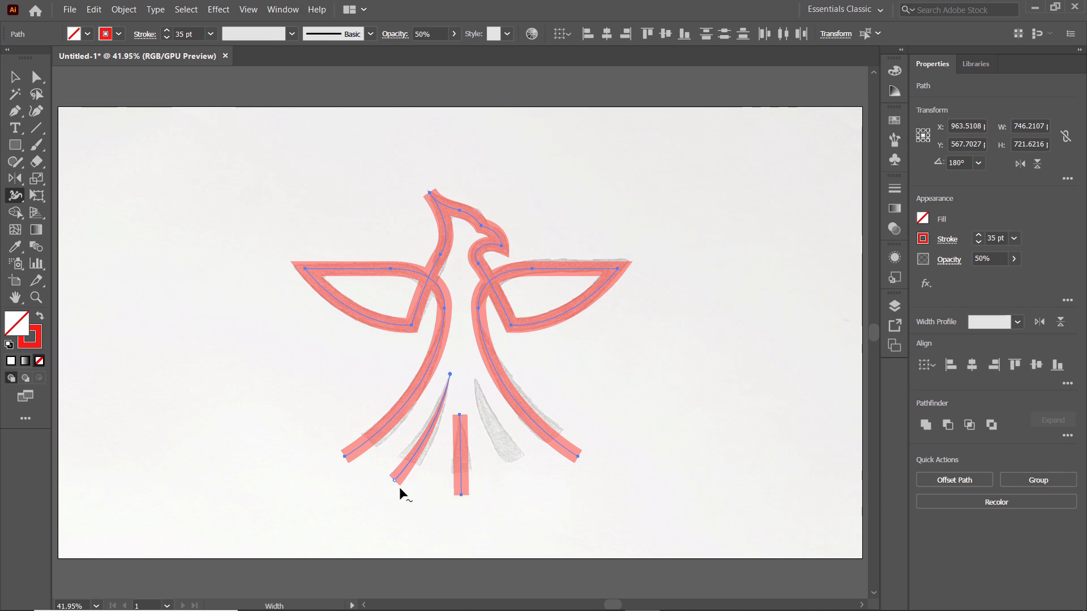
pyautogui.moveTo(399, 487); pyautogui.dragTo(411, 498)
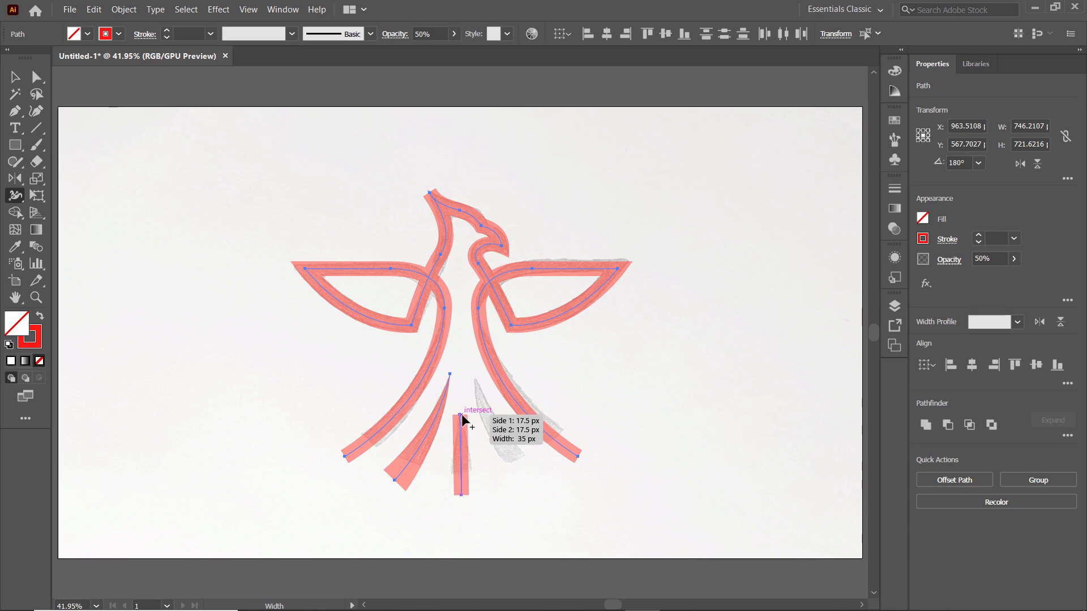
pyautogui.moveTo(463, 418); pyautogui.dragTo(460, 418)
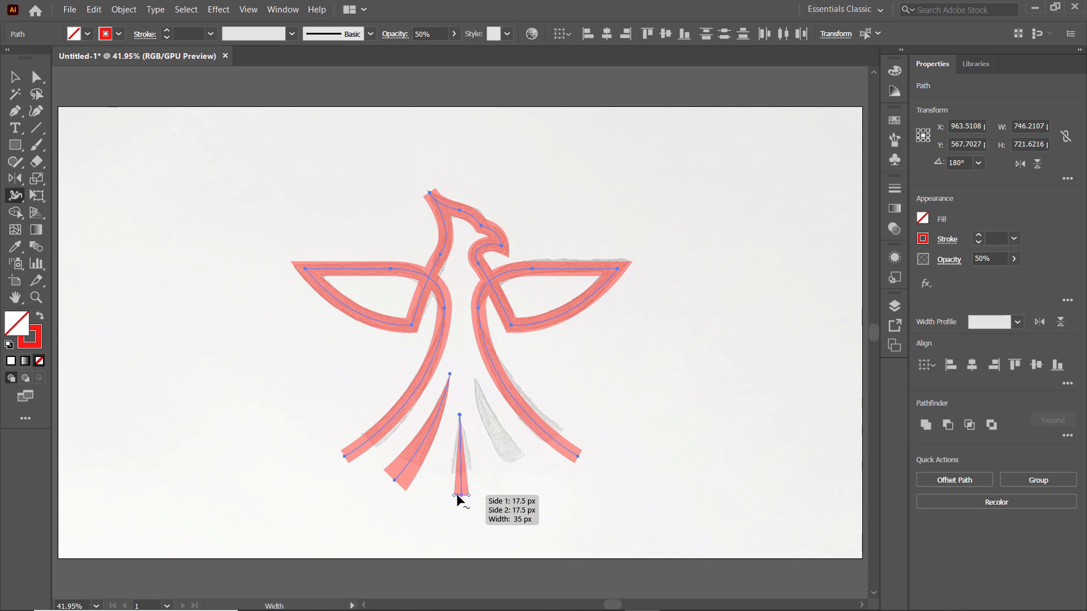
pyautogui.moveTo(458, 500); pyautogui.dragTo(480, 502)
pyautogui.click(15, 78)
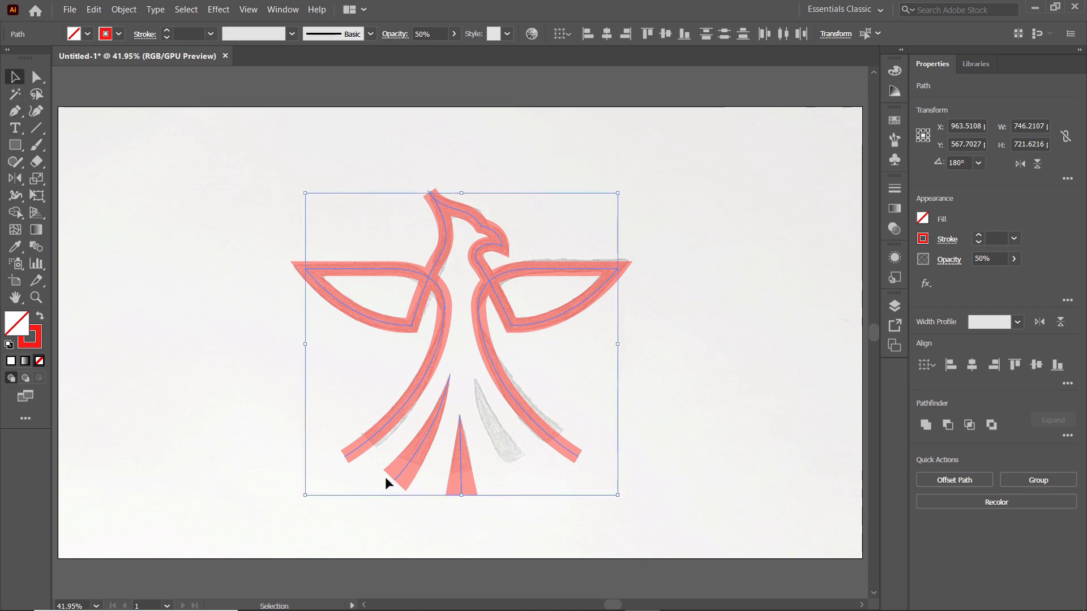
# Step: Copy the left tapered feather, reflect it vertically and nudge it into place on the right
pyautogui.moveTo(423, 440); pyautogui.dragTo(465, 443)
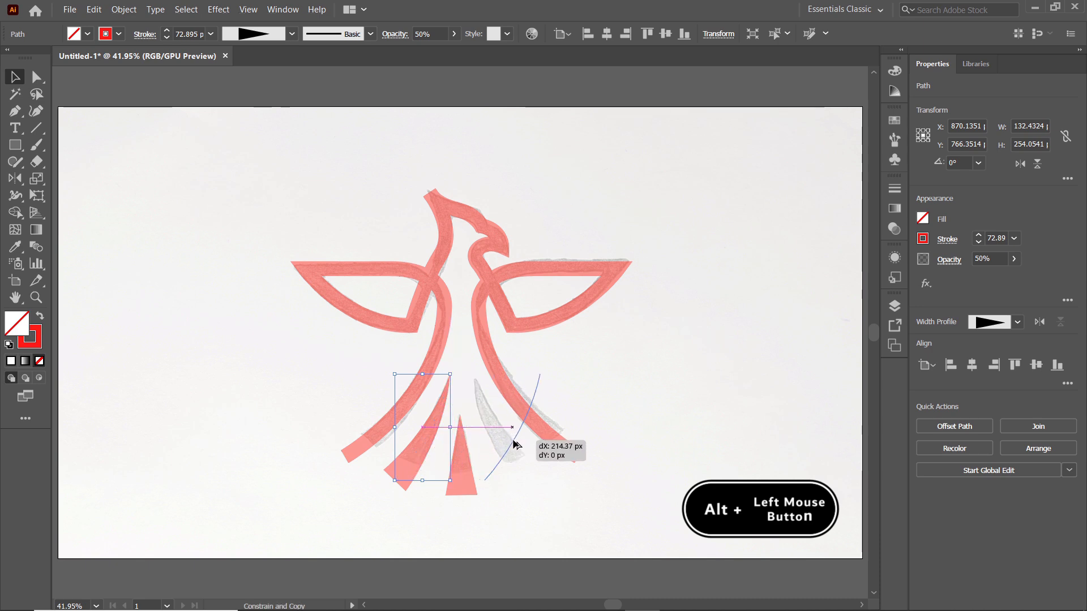
pyautogui.moveTo(466, 443); pyautogui.dragTo(512, 439)
pyautogui.doubleClick(15, 179)
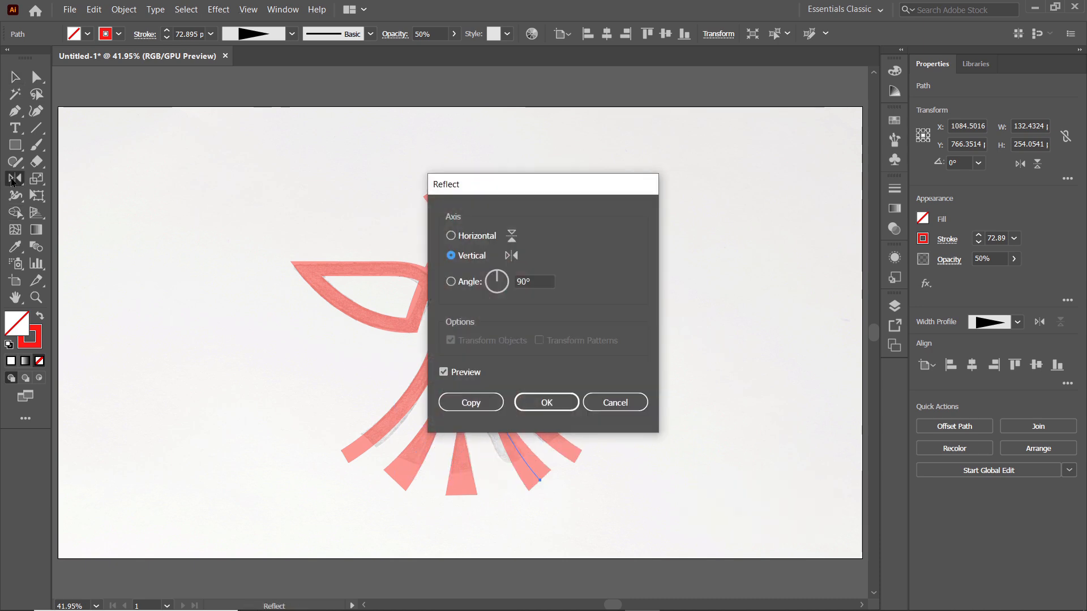
pyautogui.click(545, 403)
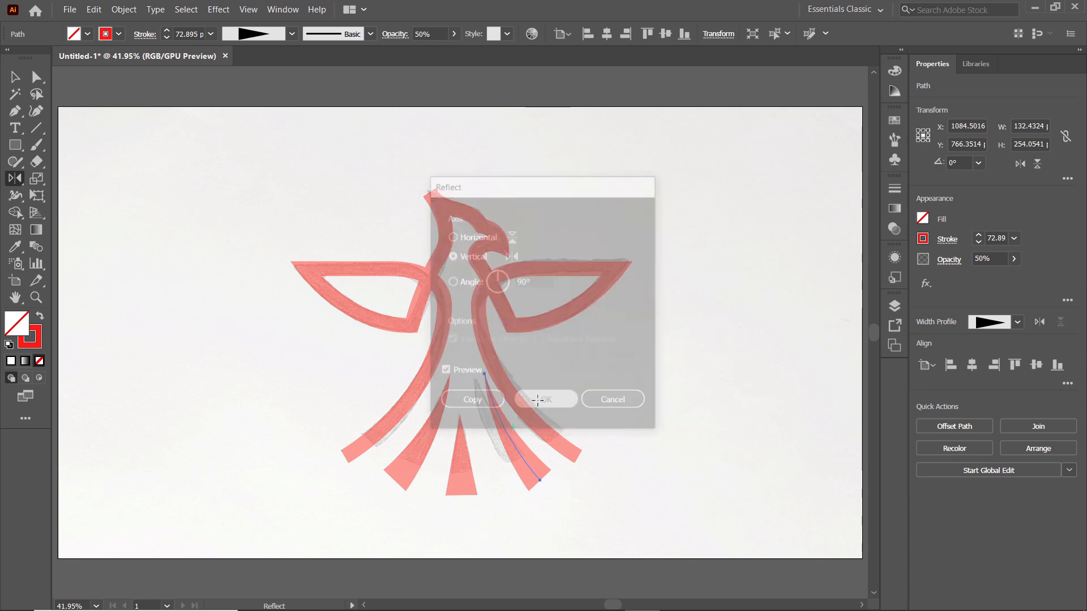
pyautogui.press('v')
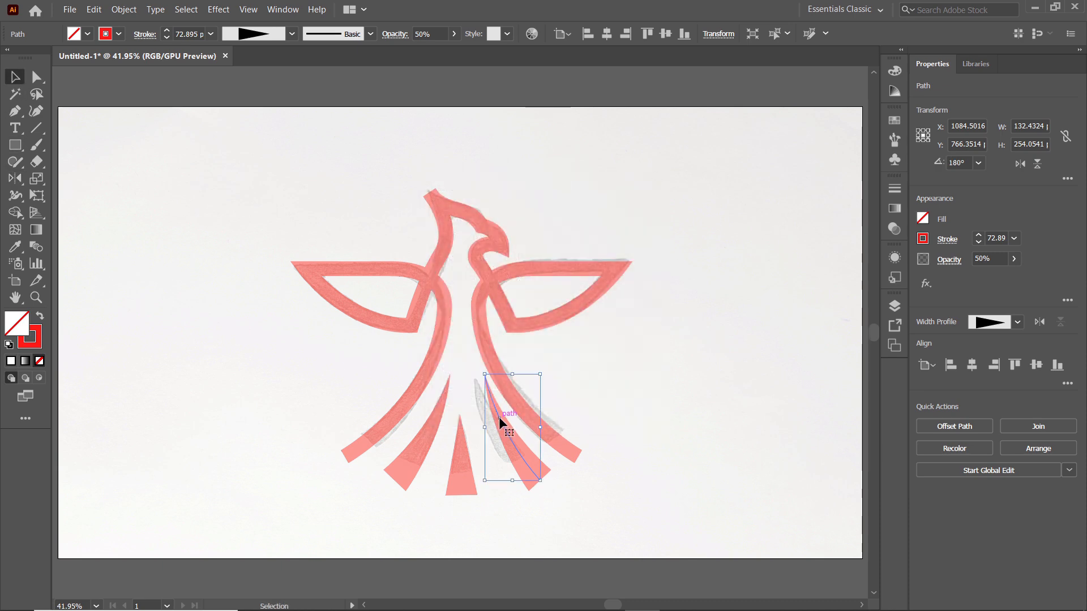
pyautogui.moveTo(512, 425); pyautogui.dragTo(491, 425)
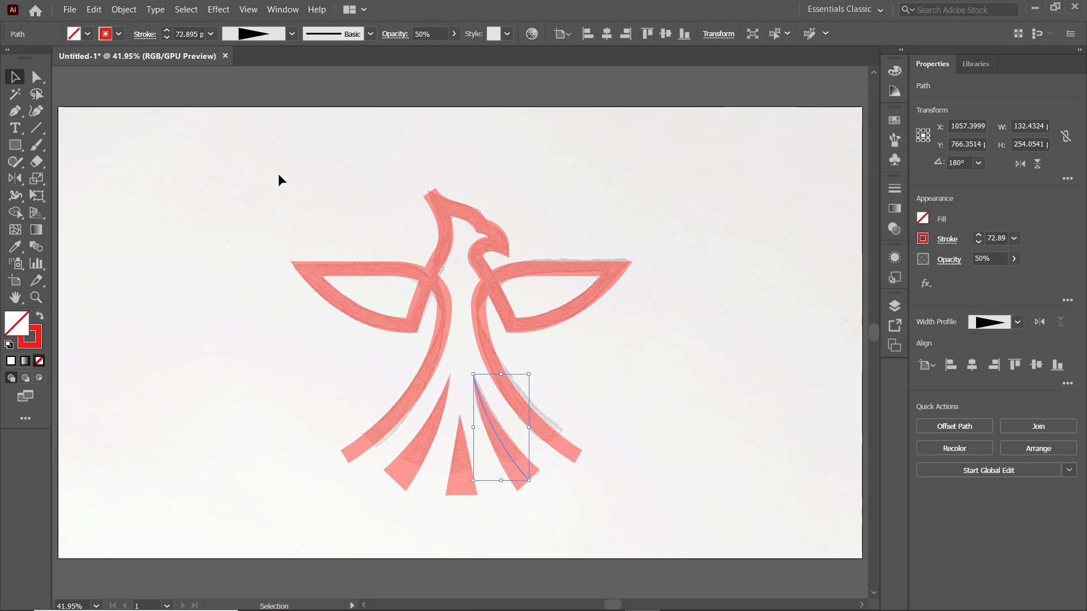
# Step: Select all bird paths and convert them to filled shapes with Outline Stroke
pyautogui.moveTo(278, 173); pyautogui.dragTo(636, 485)
pyautogui.click(123, 9)
pyautogui.moveTo(135, 303)
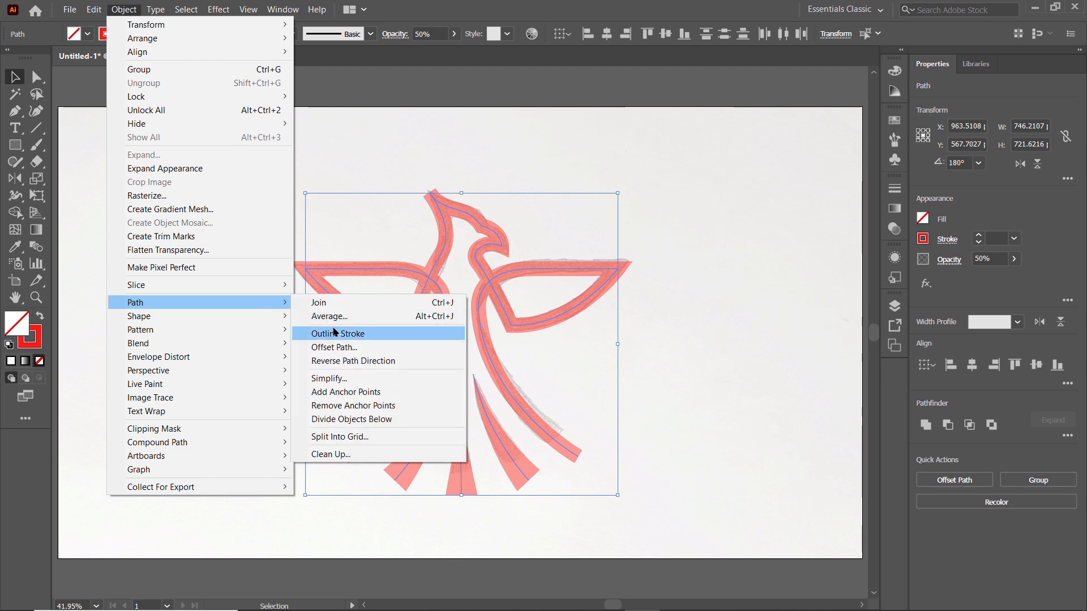
pyautogui.click(337, 334)
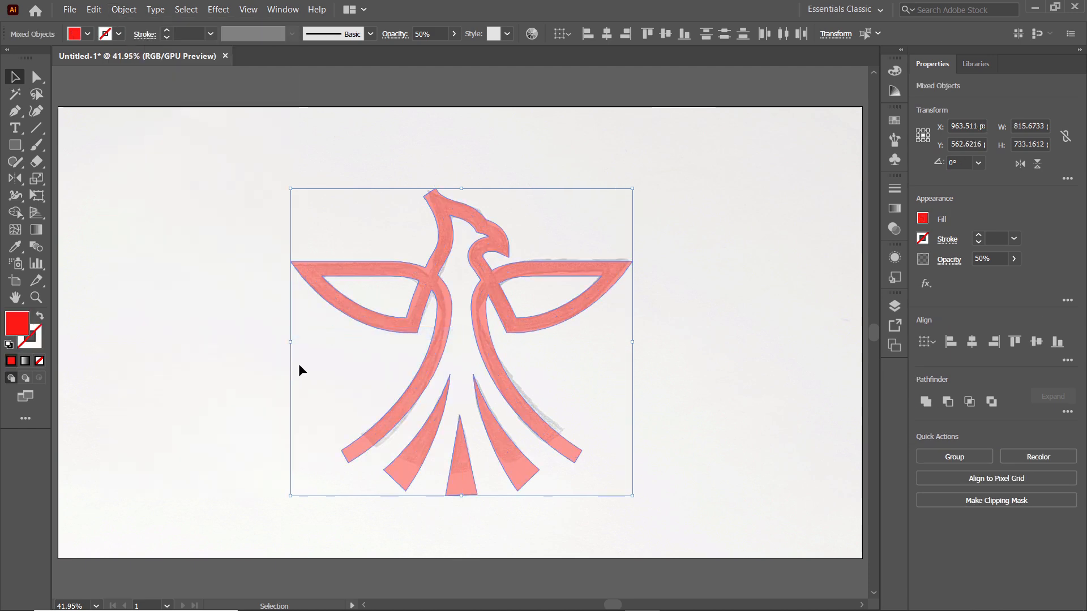
# Step: Draw an ellipse over the lower tail feathers with no fill and a thin dark blue outline
pyautogui.moveTo(16, 144); pyautogui.dragTo(97, 177)
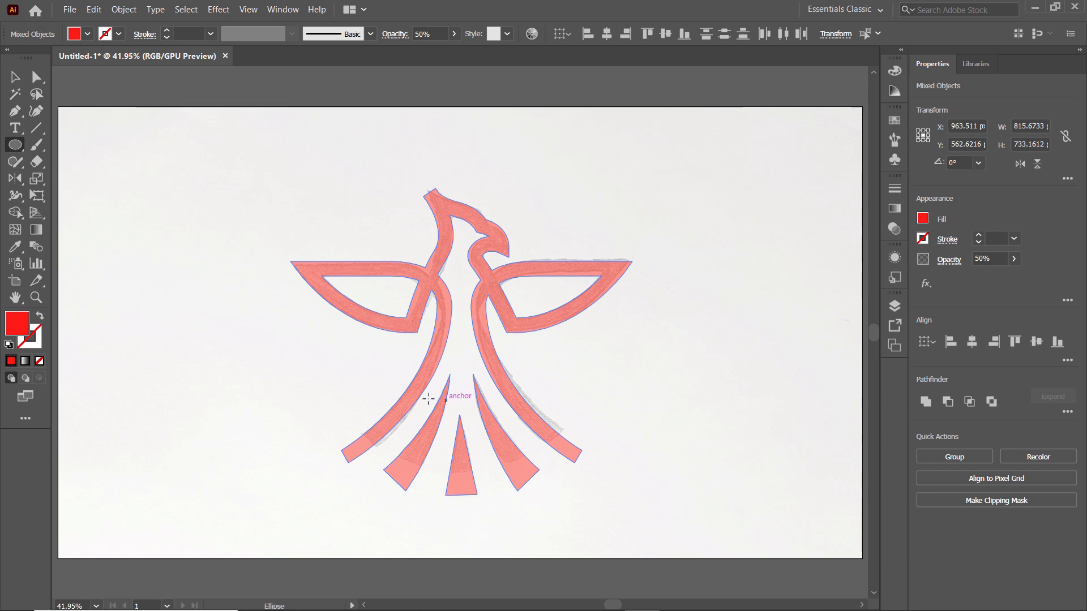
pyautogui.moveTo(358, 358); pyautogui.dragTo(568, 482)
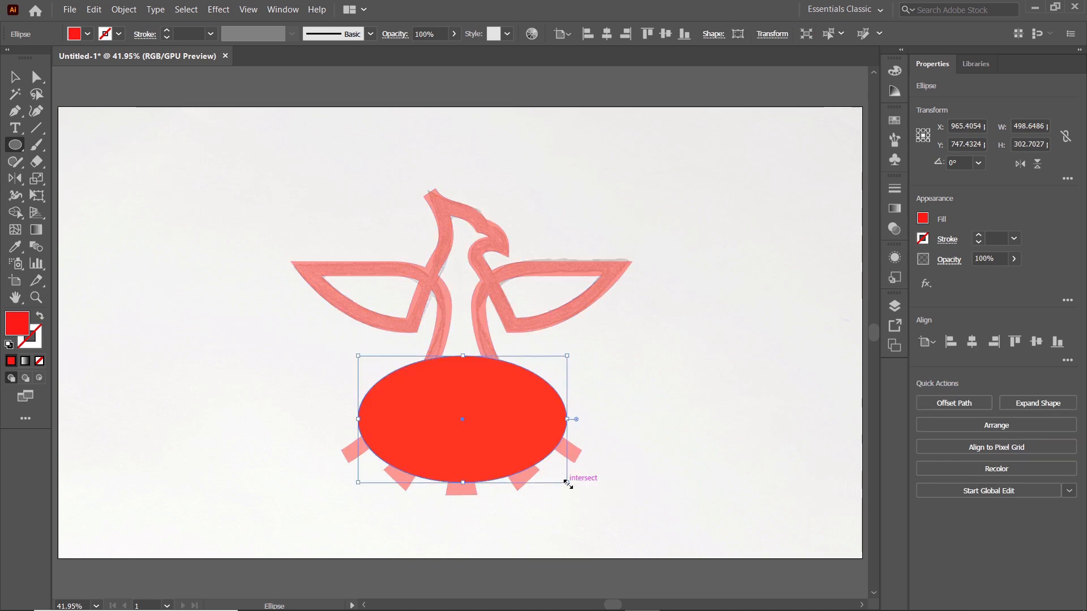
pyautogui.click(87, 35)
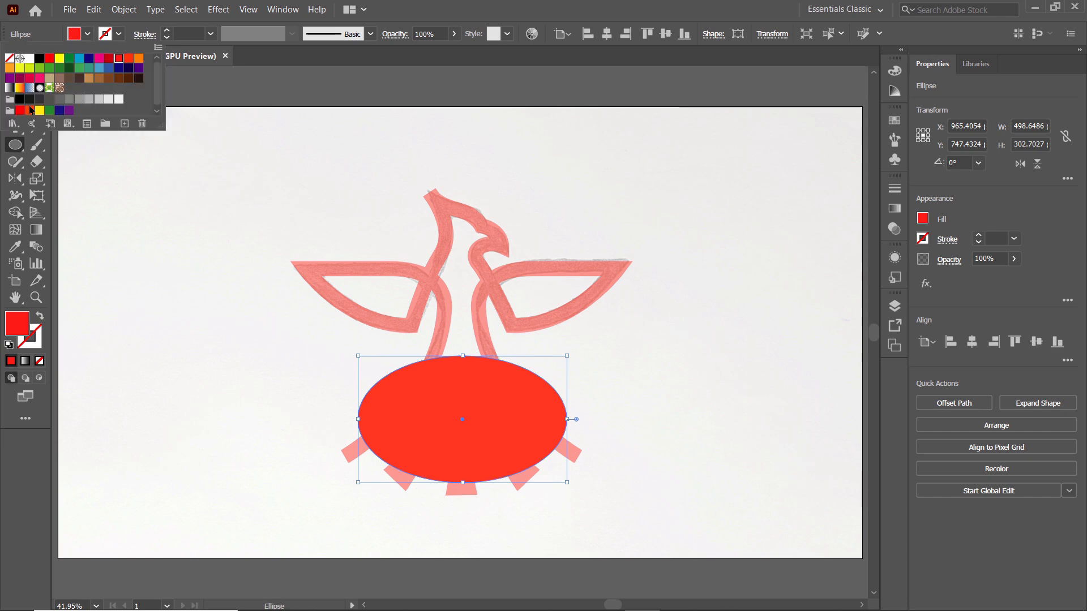
pyautogui.click(13, 62)
pyautogui.click(118, 35)
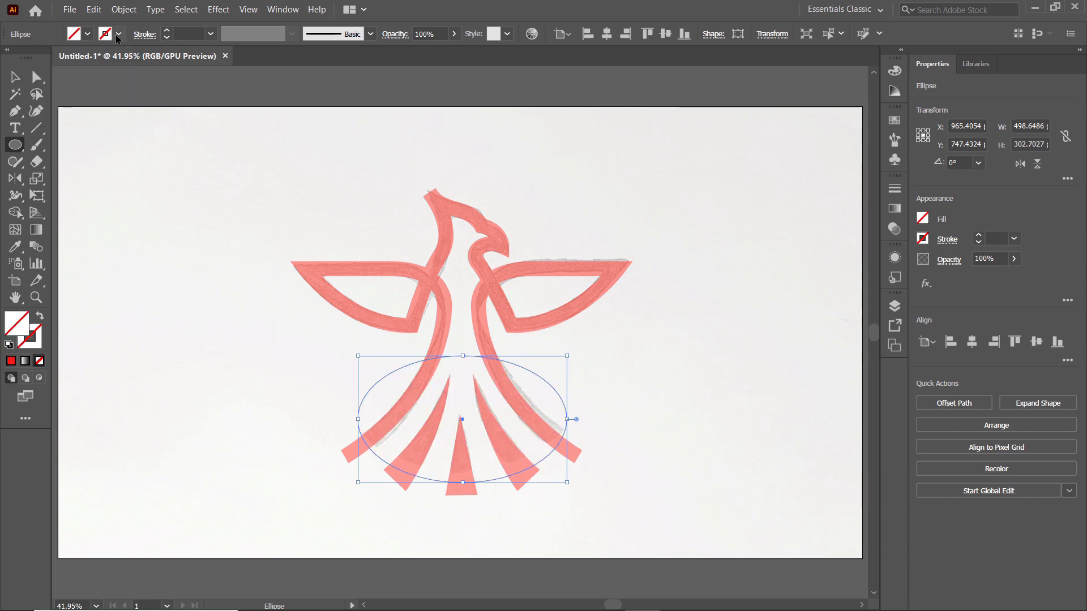
pyautogui.click(88, 58)
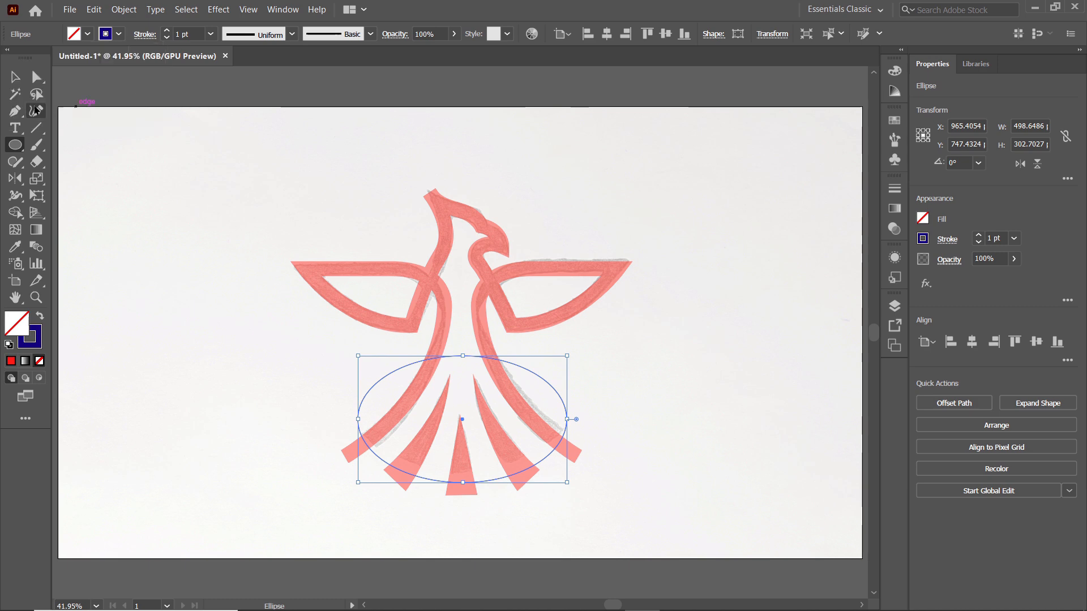
# Step: Shorten the ellipse slightly to about 274 px tall
pyautogui.click(16, 78)
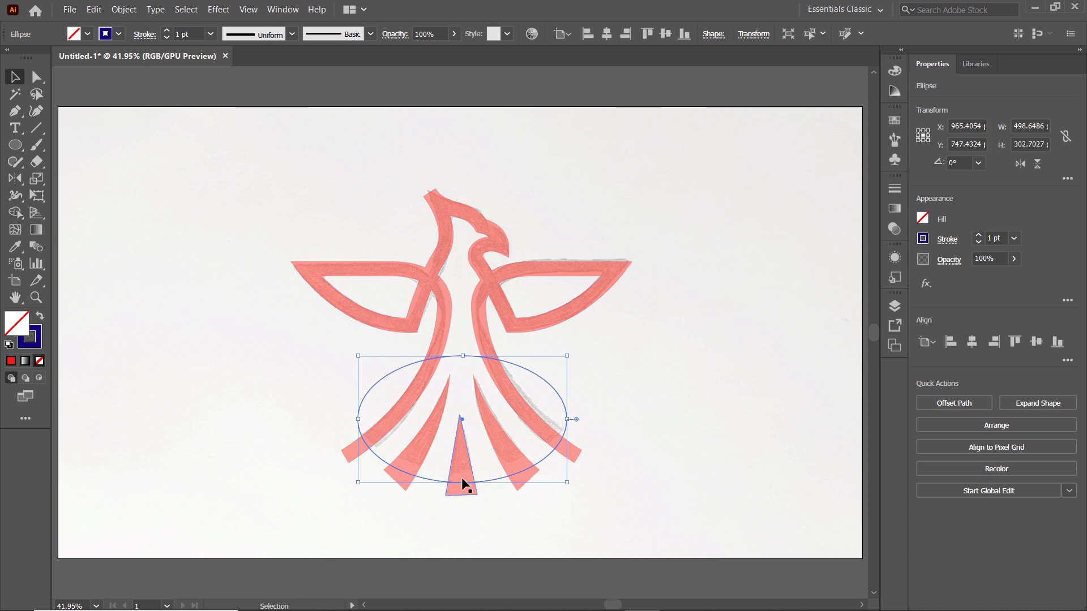
pyautogui.moveTo(462, 482); pyautogui.dragTo(462, 472)
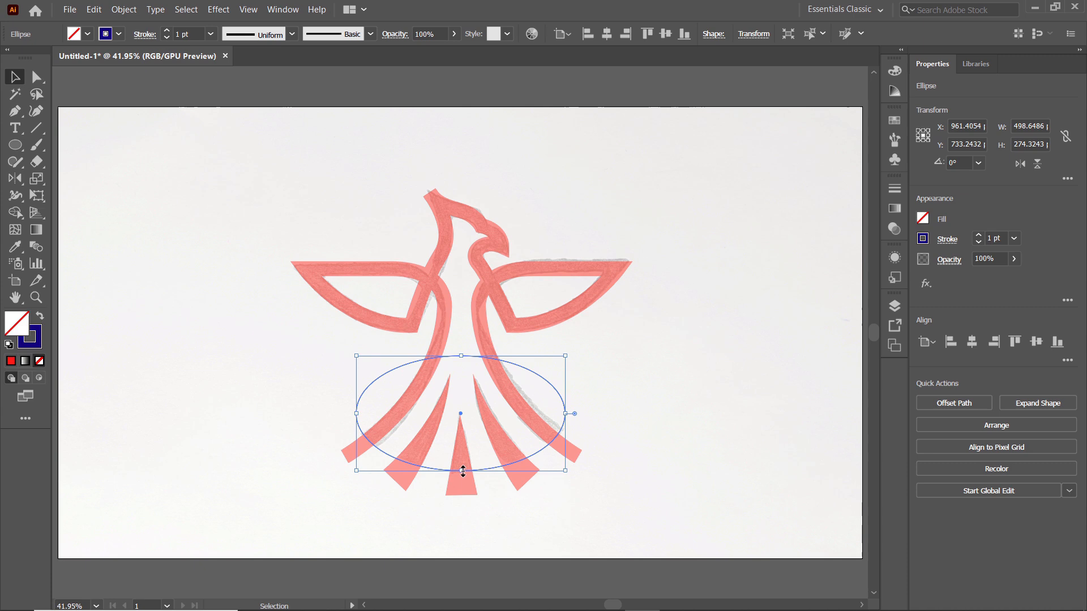
# Step: Erase the four tail feather tips sticking outside the ellipse with the Shape Builder Tool
pyautogui.moveTo(308, 510); pyautogui.dragTo(634, 294)
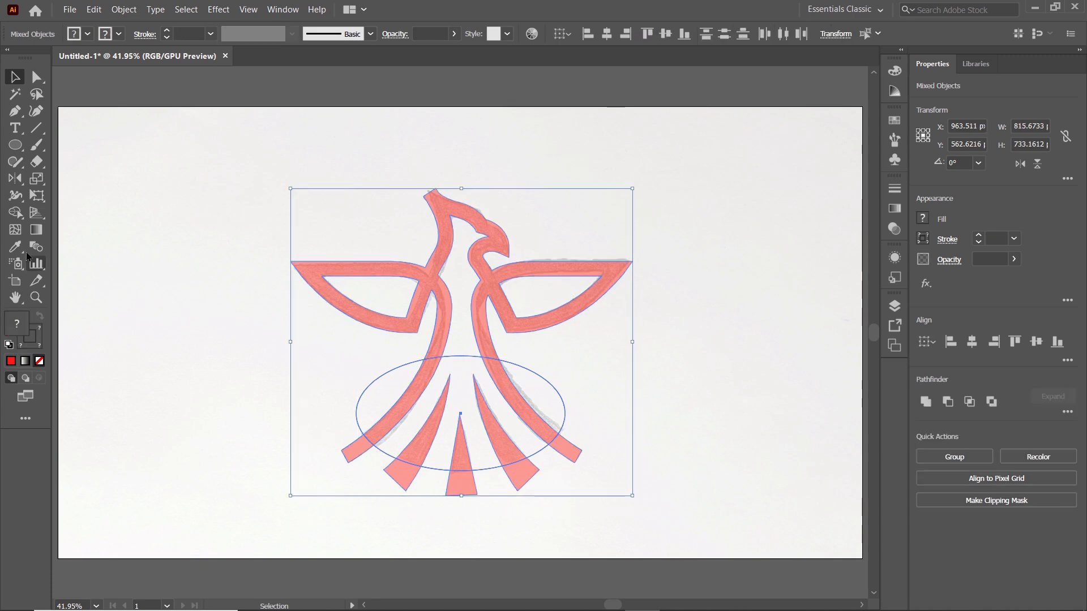
pyautogui.click(16, 213)
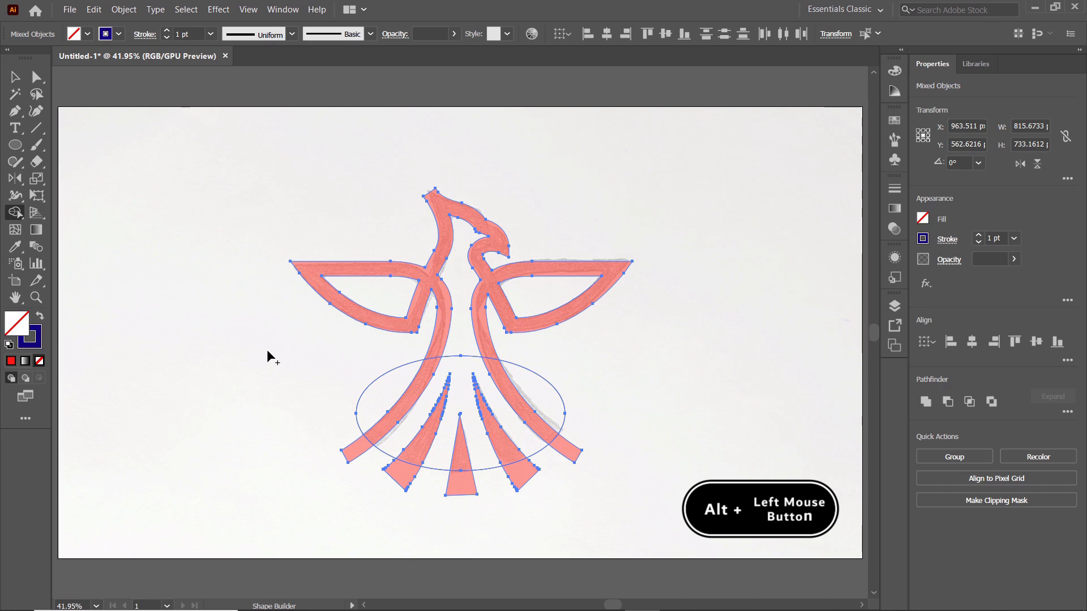
pyautogui.keyDown('alt'); pyautogui.click(361, 455); pyautogui.keyUp('alt')
pyautogui.keyDown('alt'); pyautogui.click(404, 478); pyautogui.keyUp('alt')
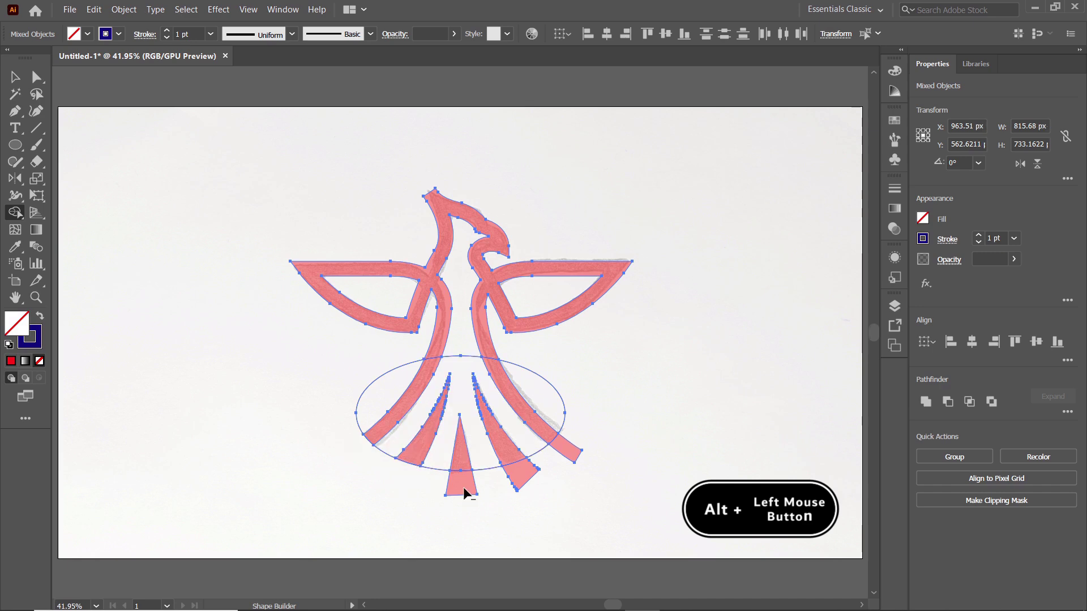
pyautogui.keyDown('alt'); pyautogui.click(522, 483); pyautogui.keyUp('alt')
pyautogui.keyDown('alt'); pyautogui.click(565, 449); pyautogui.keyUp('alt')
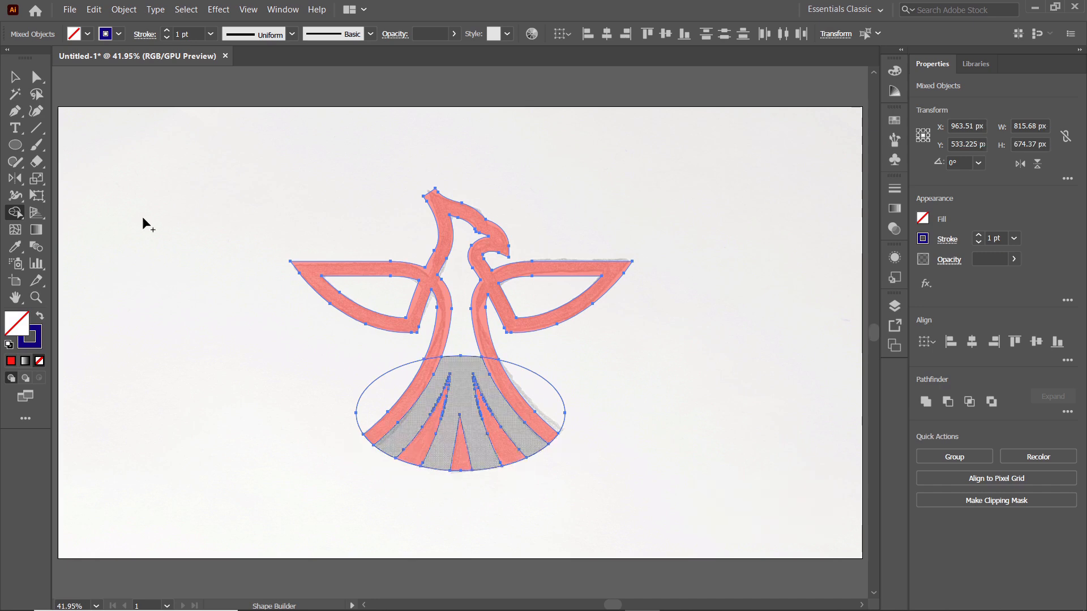
# Step: Delete the guide ellipse, leaving the trimmed tail feathers
pyautogui.press('v')
pyautogui.click(397, 392)
pyautogui.press('Delete')
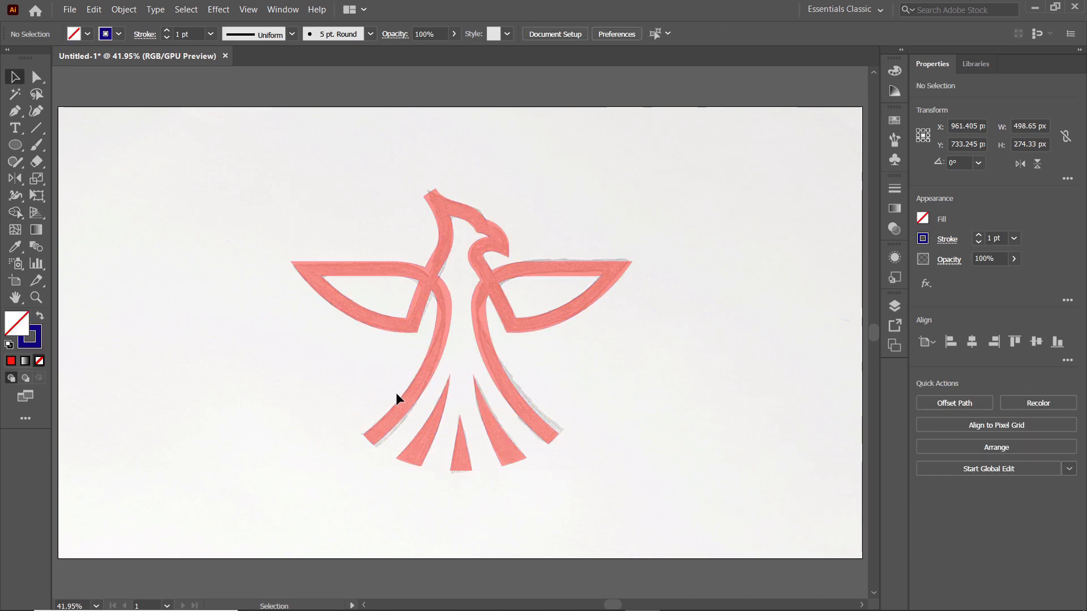
# Step: Zoom in on the bird's head and select the phoenix outline for point editing
pyautogui.press('z')
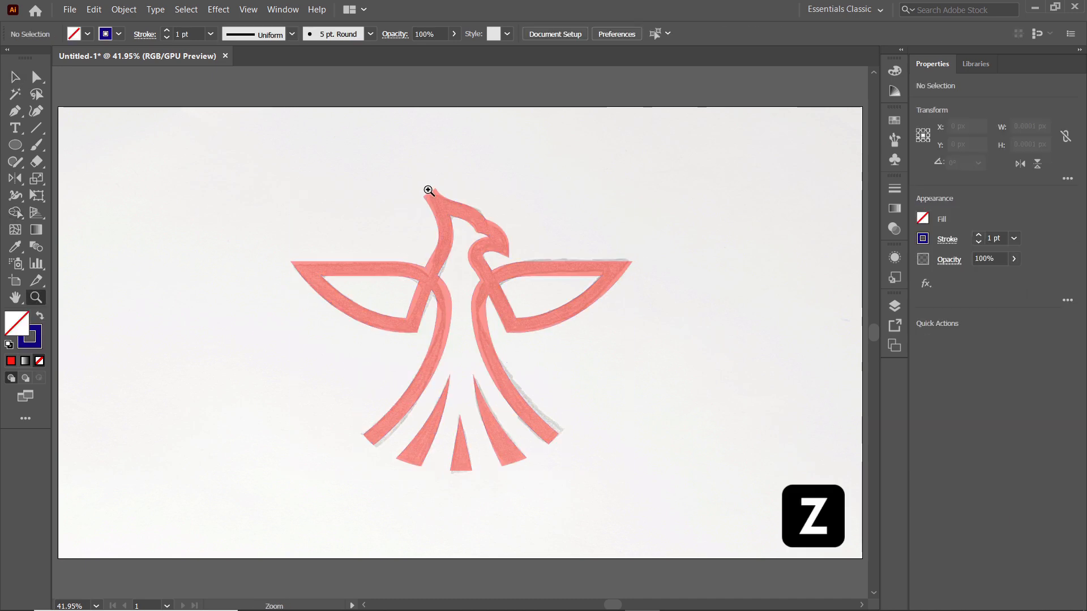
pyautogui.moveTo(428, 194); pyautogui.dragTo(510, 258)
pyautogui.click(513, 263)
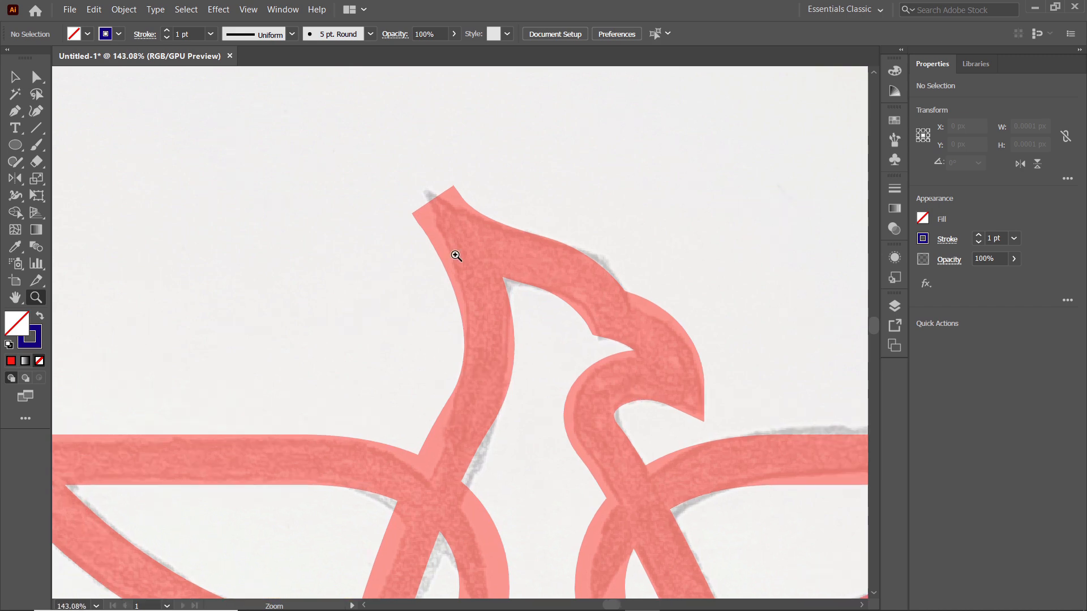
pyautogui.click(36, 77)
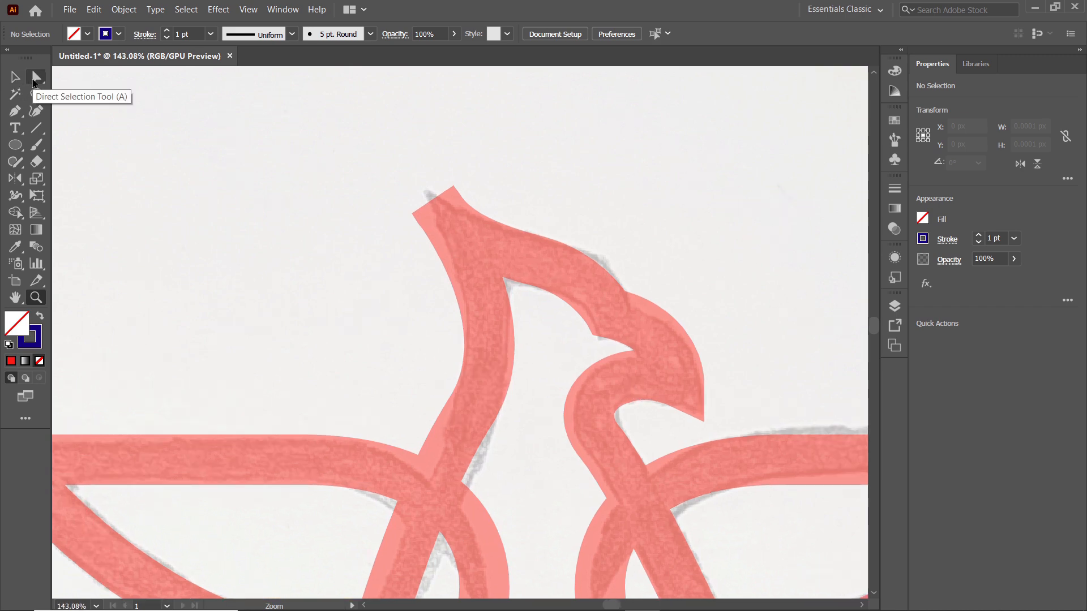
pyautogui.click(450, 222)
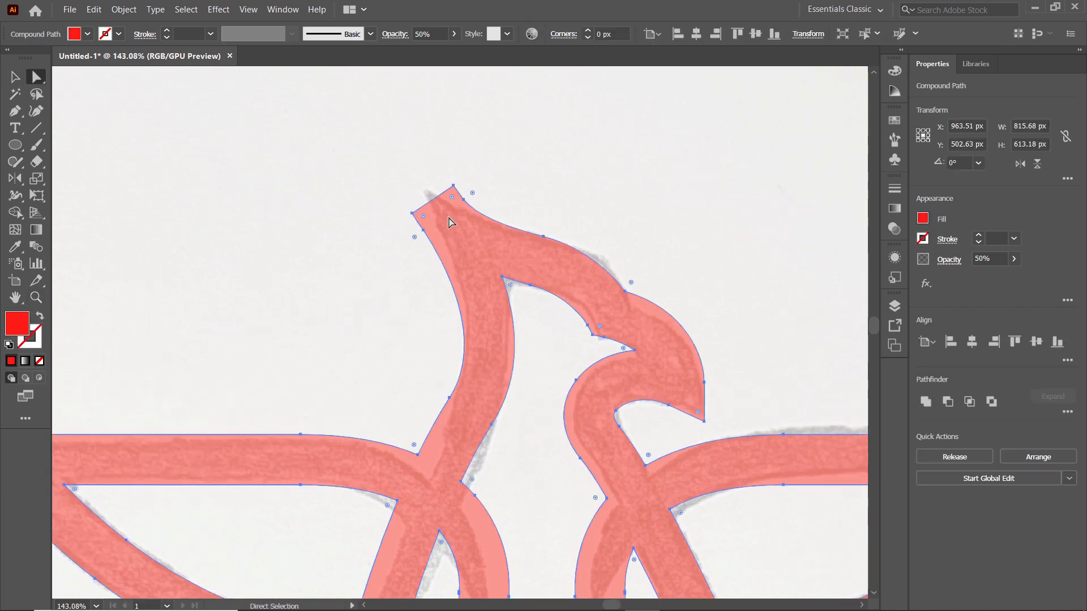
# Step: Remove two extra anchors at the head tip and pull the remaining point into a sharp tip
pyautogui.moveTo(16, 110); pyautogui.dragTo(69, 134)
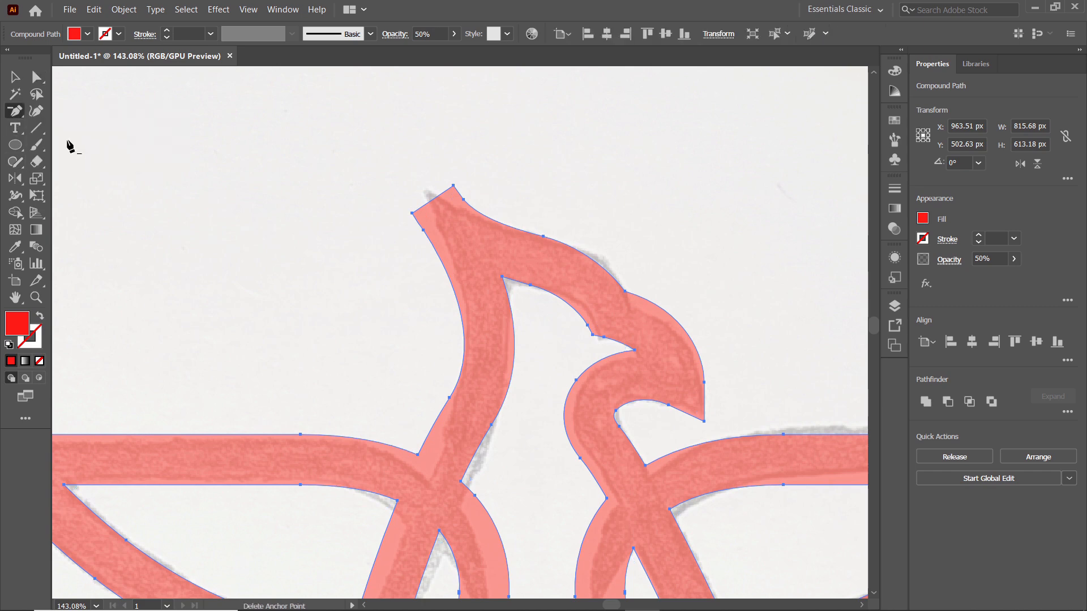
pyautogui.click(453, 186)
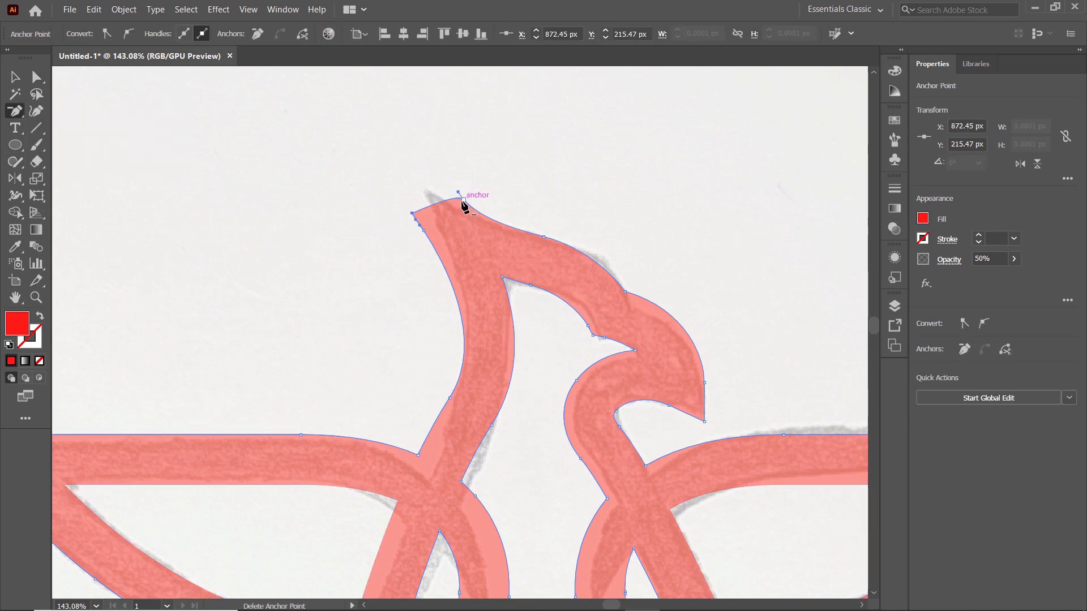
pyautogui.click(461, 200)
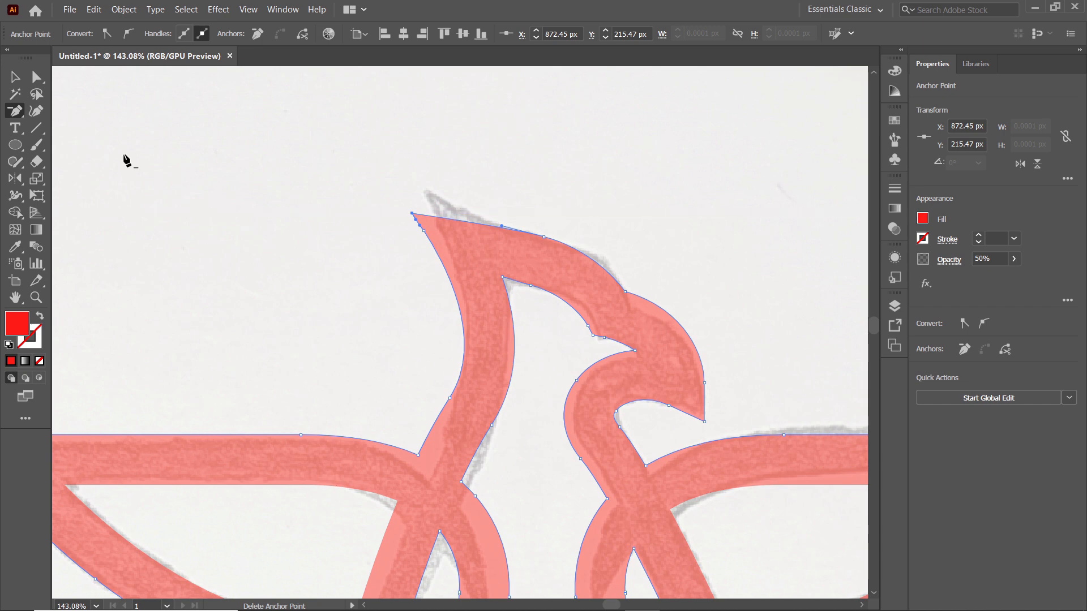
pyautogui.click(37, 76)
pyautogui.moveTo(399, 198)
pyautogui.mouseDown()
pyautogui.moveTo(419, 218)
pyautogui.moveTo(388, 183)
pyautogui.mouseUp()
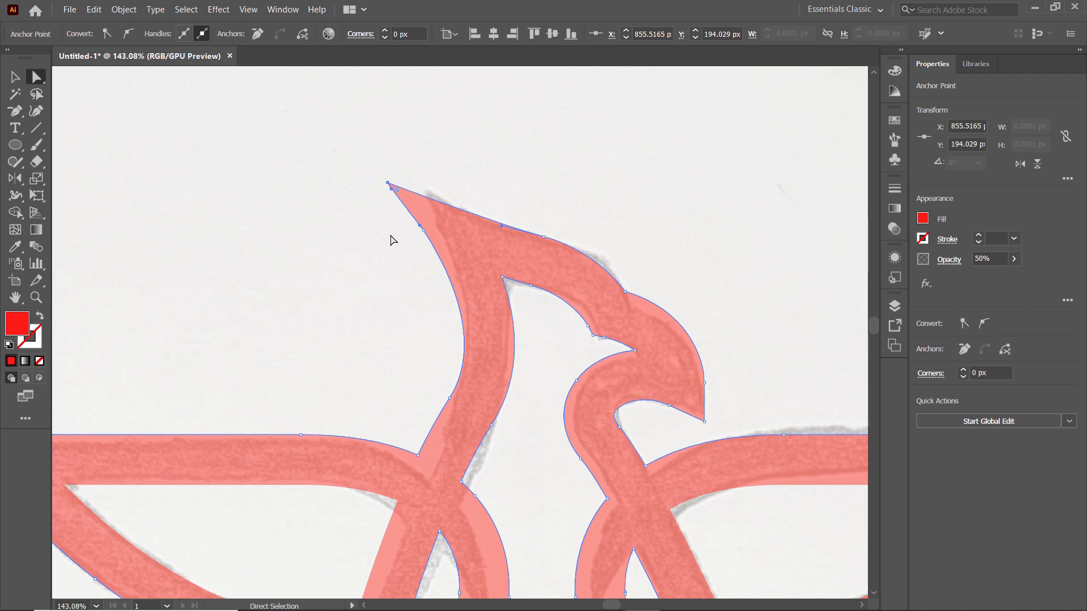
pyautogui.hotkey('ctrl', '0')
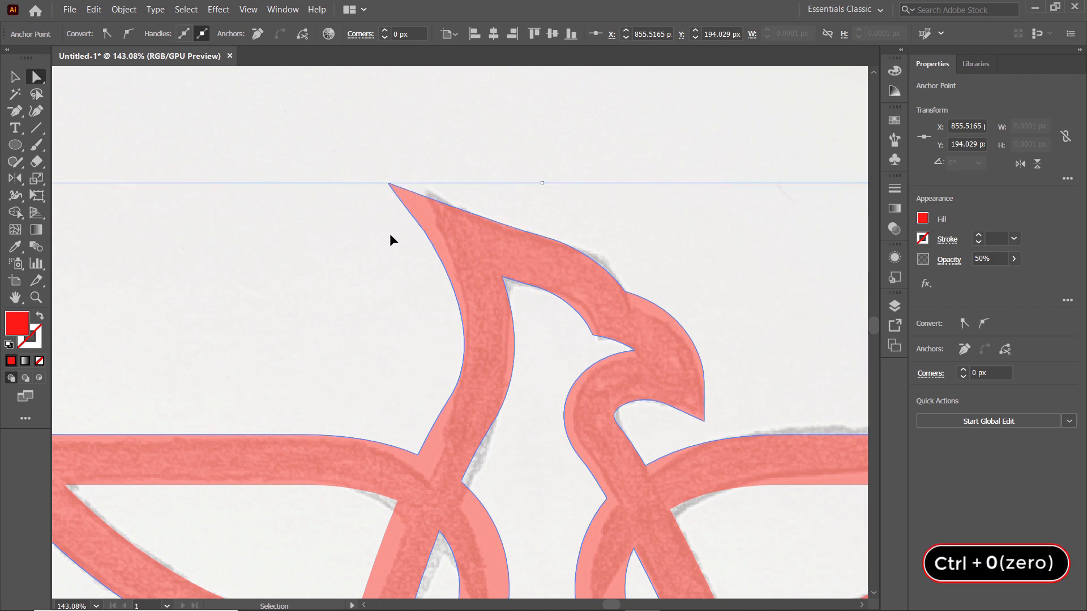
# Step: Make all phoenix pieces one compound path via Object > Compound Path > Make at 100% opacity
pyautogui.press('v')
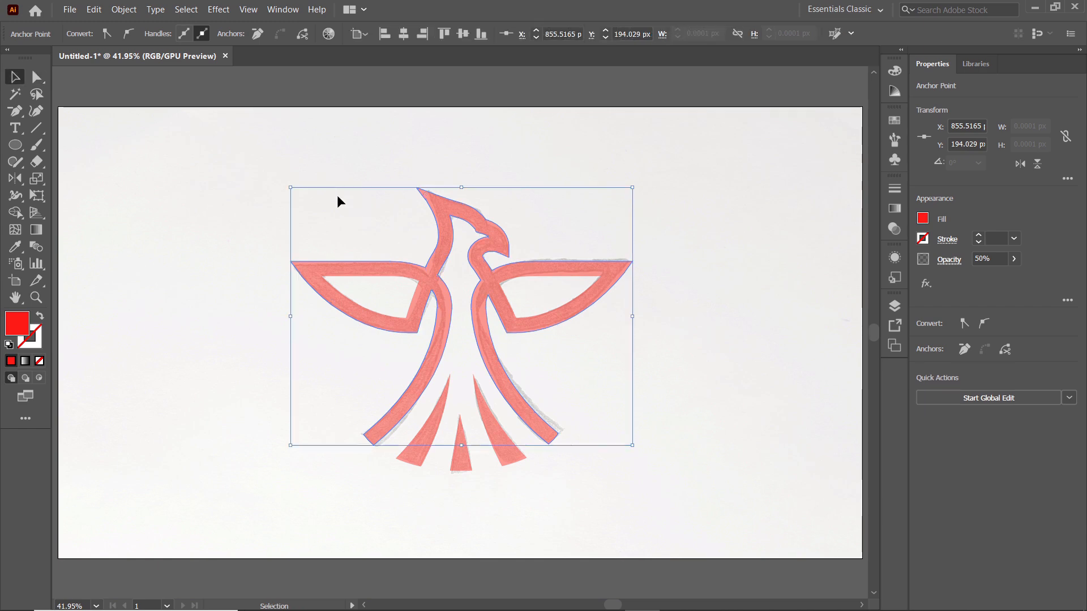
pyautogui.hotkey('ctrl', 'a')
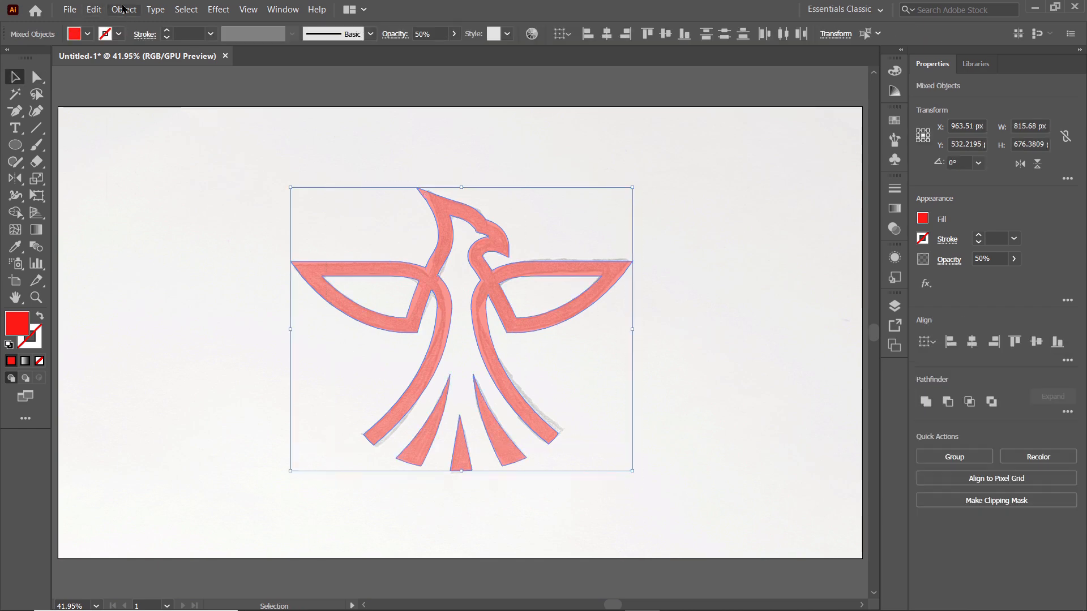
pyautogui.click(123, 10)
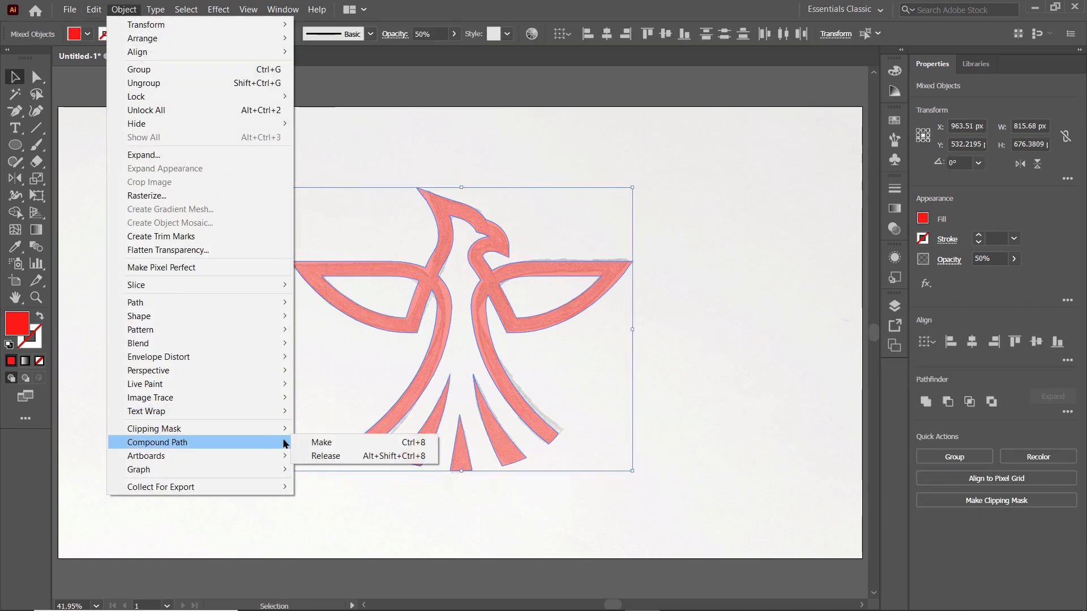
pyautogui.click(305, 442)
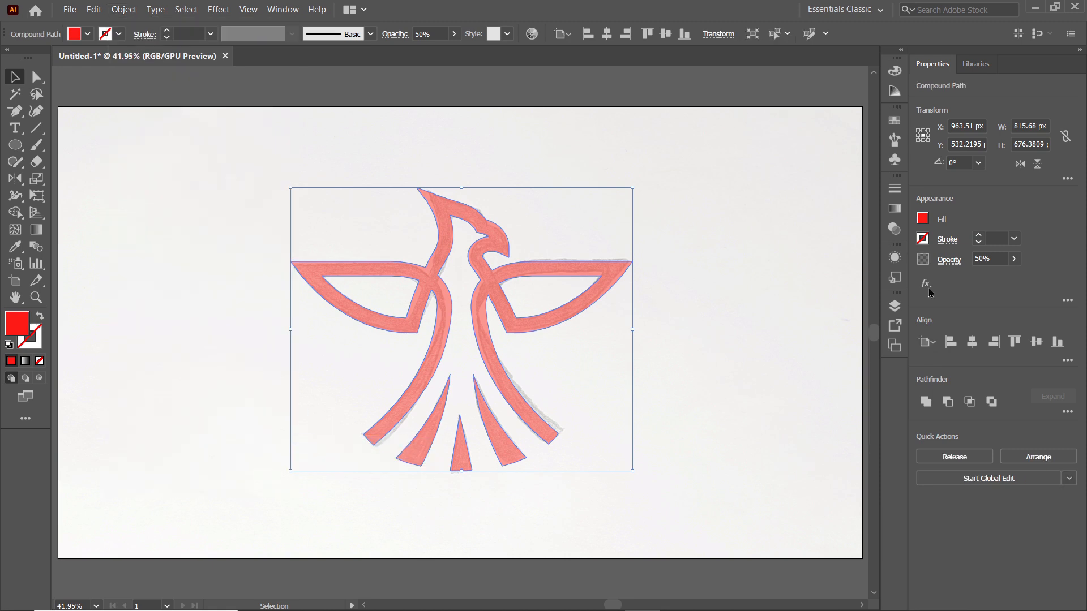
pyautogui.click(1013, 259)
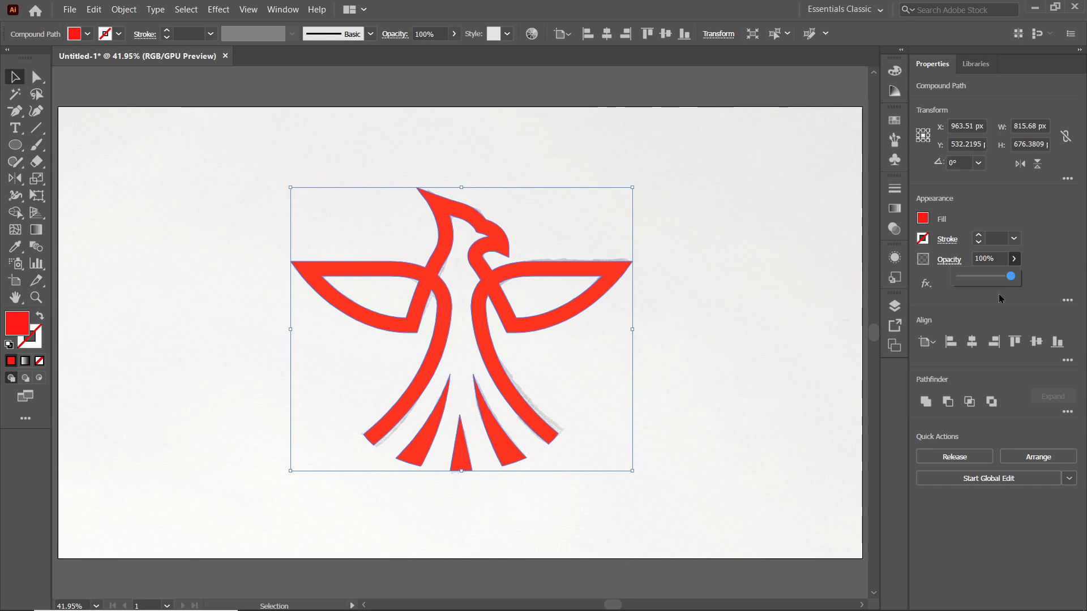
# Step: Turn off visibility of the linked sketch image in the Layers panel
pyautogui.click(894, 307)
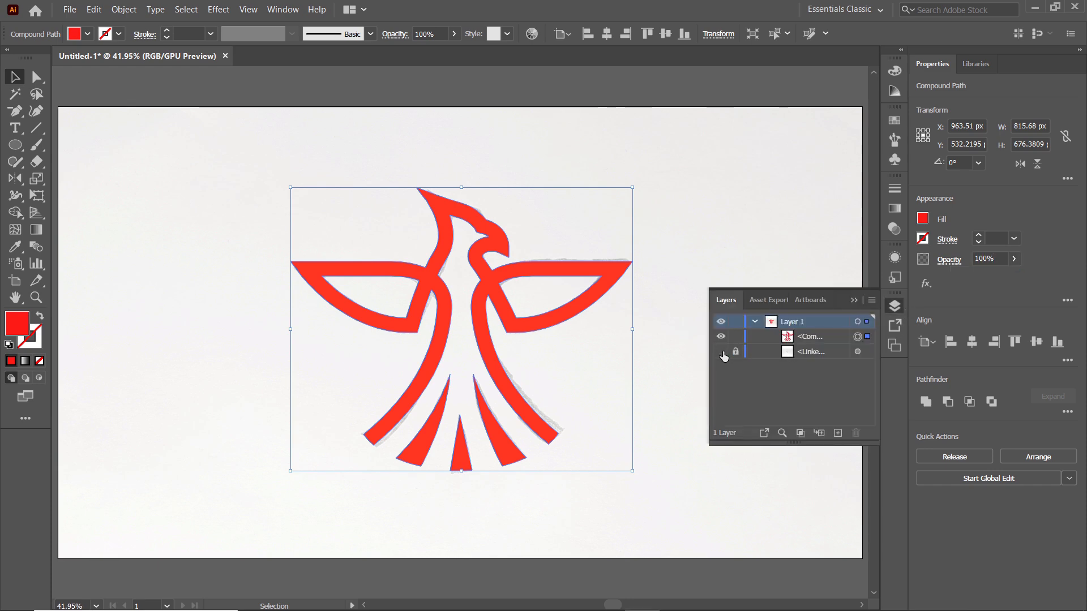
pyautogui.click(721, 351)
pyautogui.click(853, 300)
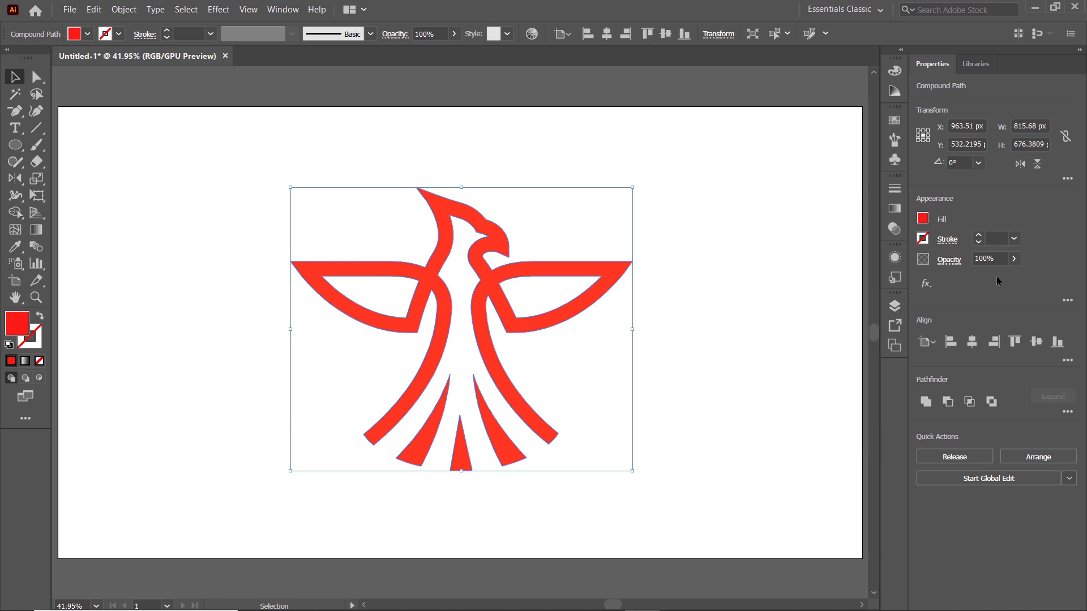
# Step: Fill the phoenix with a linear gradient and set its first stop to orange #ffa30b
pyautogui.click(36, 231)
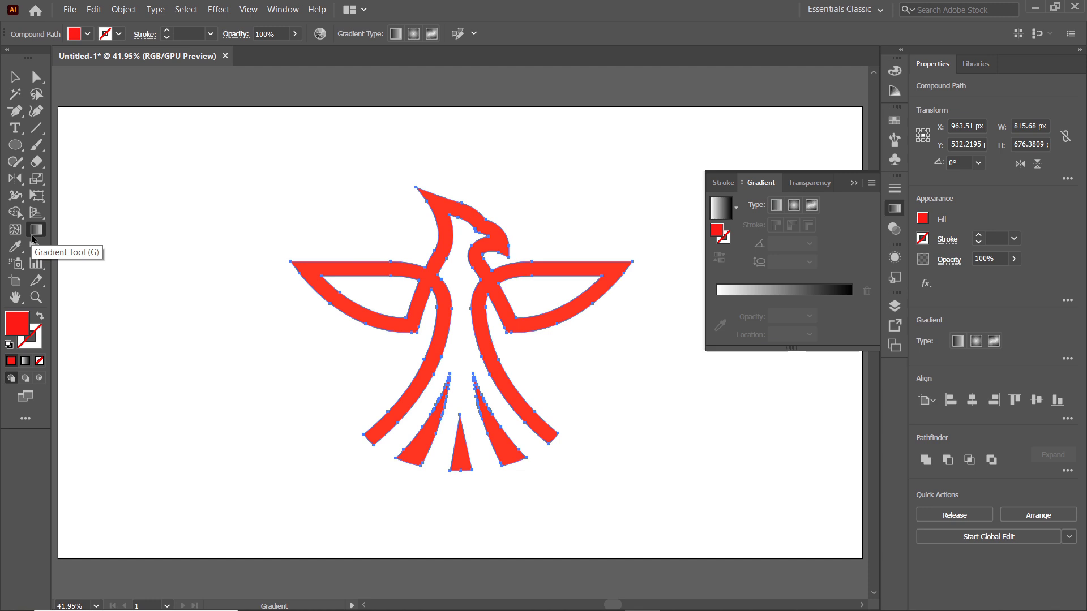
pyautogui.click(772, 294)
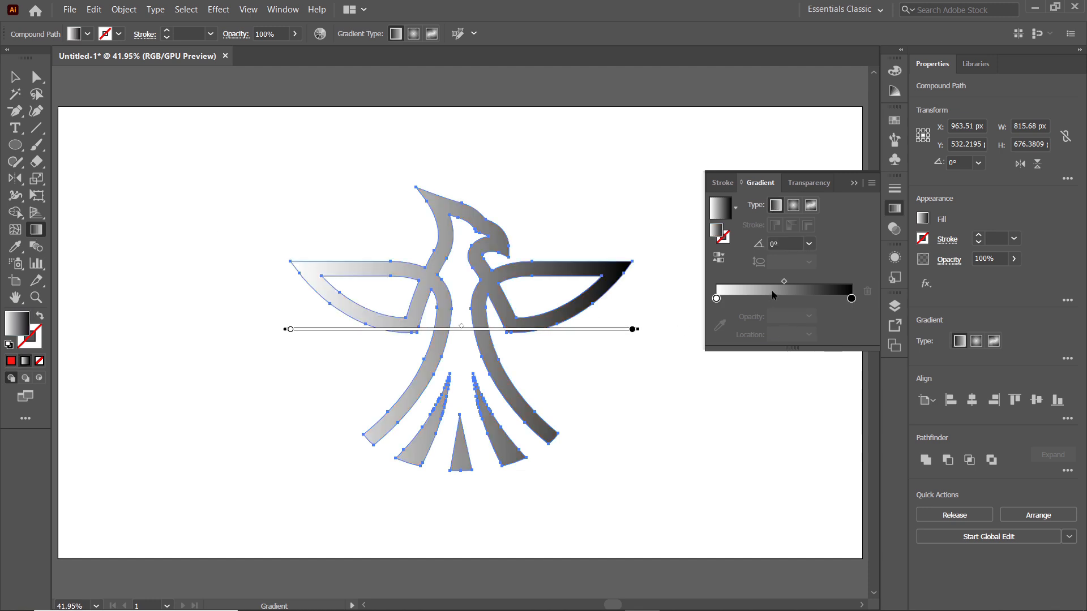
pyautogui.doubleClick(716, 300)
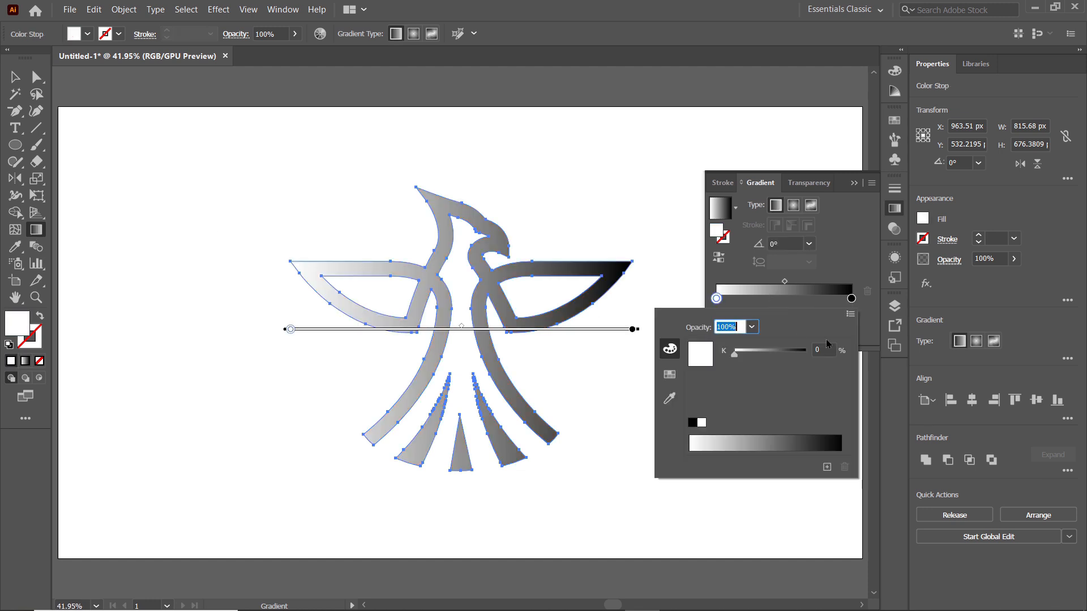
pyautogui.click(851, 316)
pyautogui.click(874, 334)
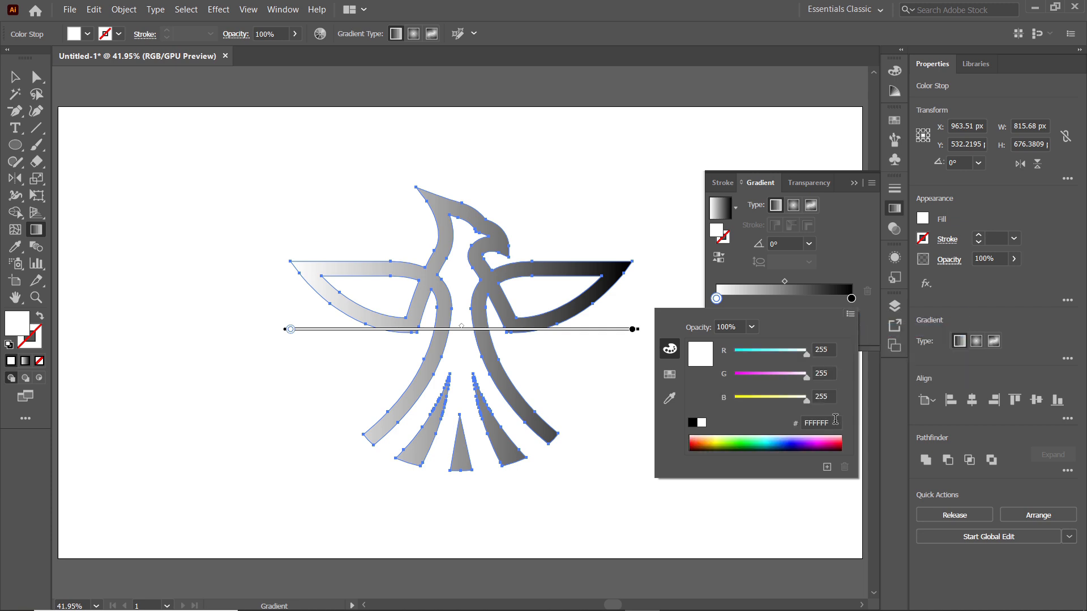
pyautogui.doubleClick(818, 423)
pyautogui.write('ffa30b')
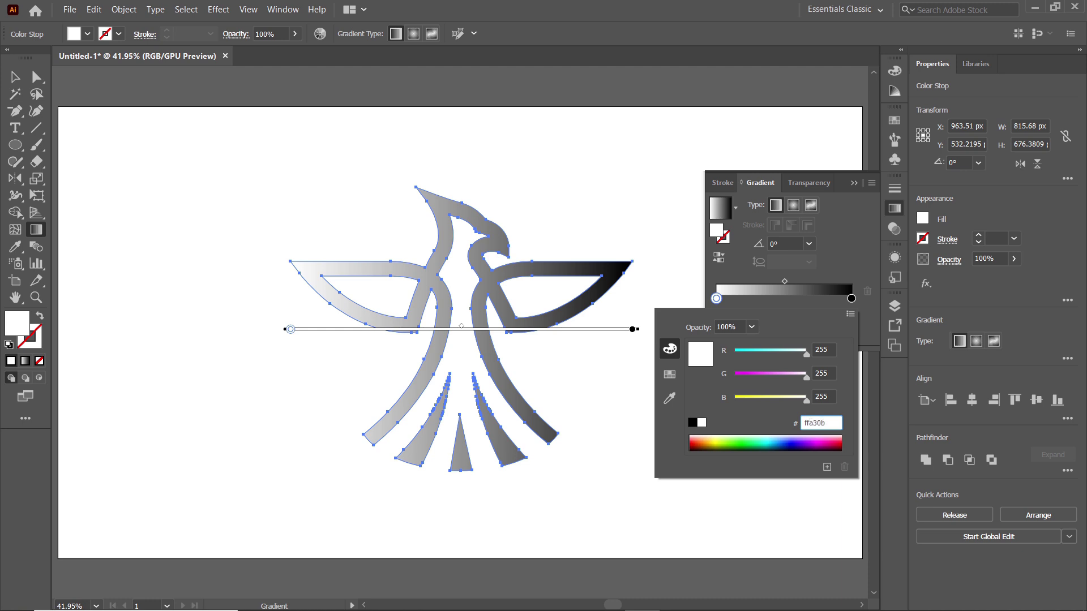
pyautogui.press('Return')
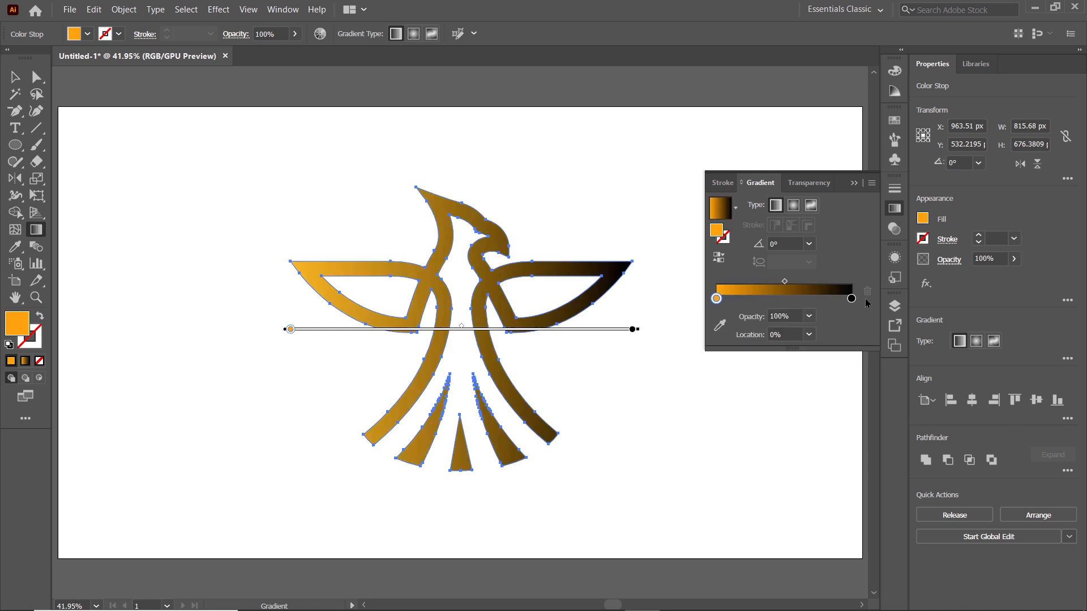
# Step: Set the gradient's end stop to red via its RGB hex value
pyautogui.doubleClick(851, 299)
pyautogui.click(850, 316)
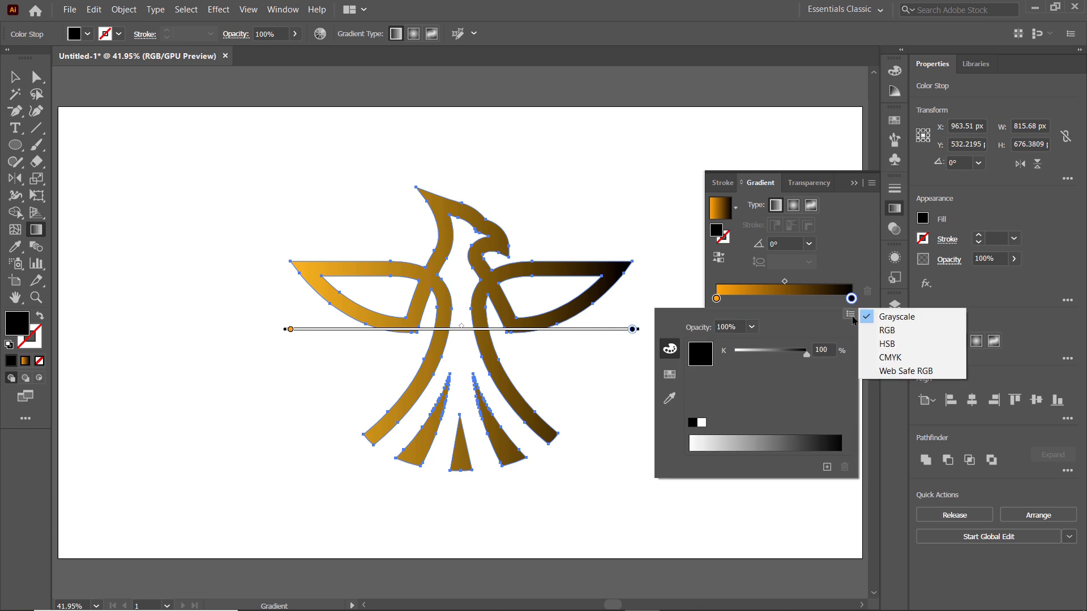
pyautogui.click(886, 331)
pyautogui.doubleClick(819, 423)
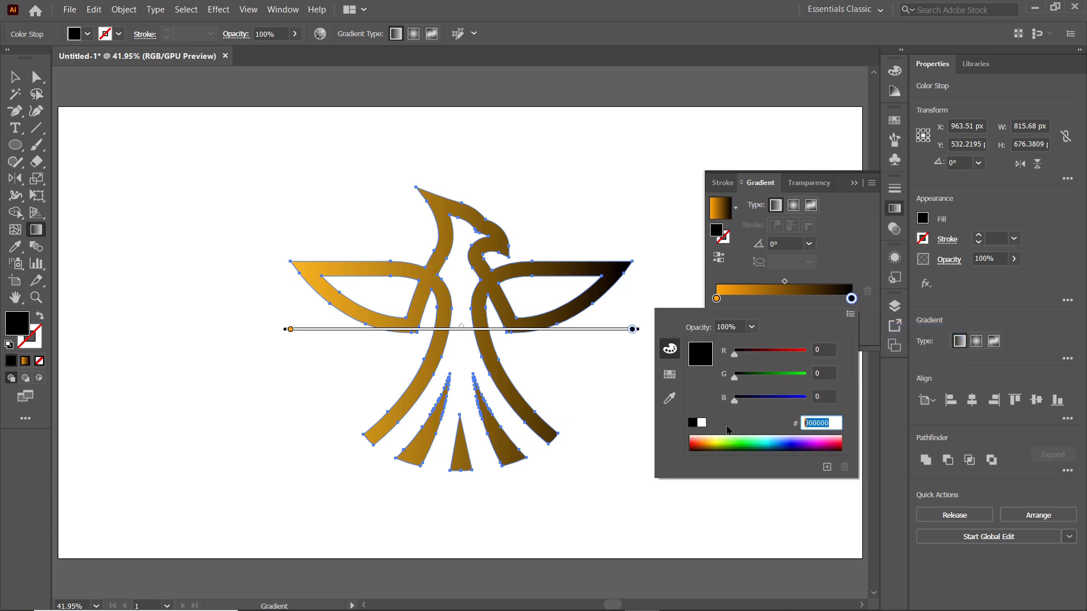
pyautogui.write('ff2a2a')
pyautogui.press('Return')
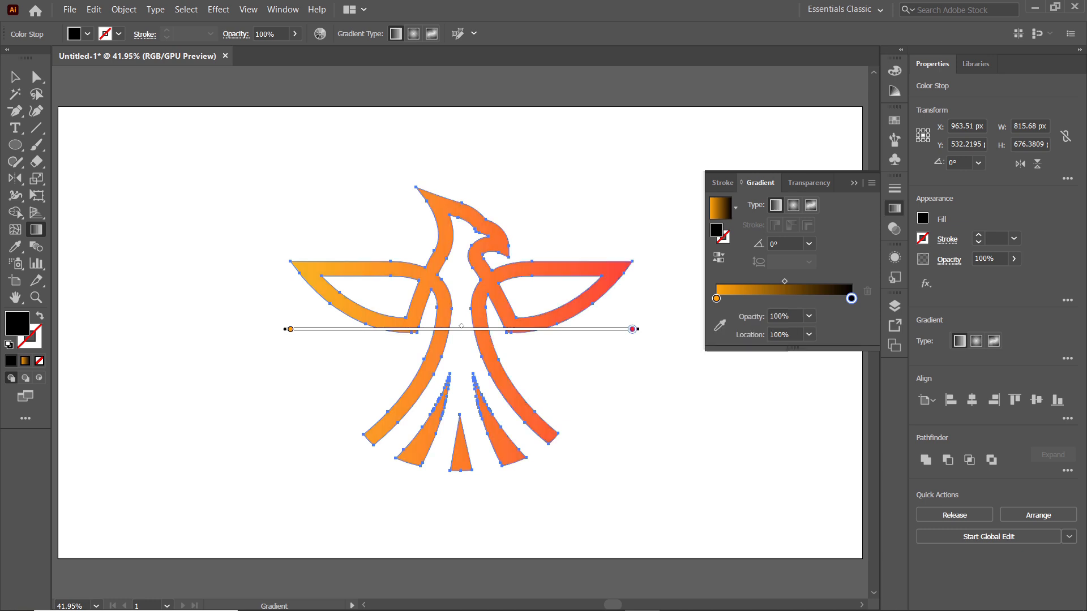
pyautogui.press('Escape')
# Step: Redraw the gradient vertically so it runs from red at the tail to orange at the head
pyautogui.moveTo(632, 329); pyautogui.dragTo(633, 347)
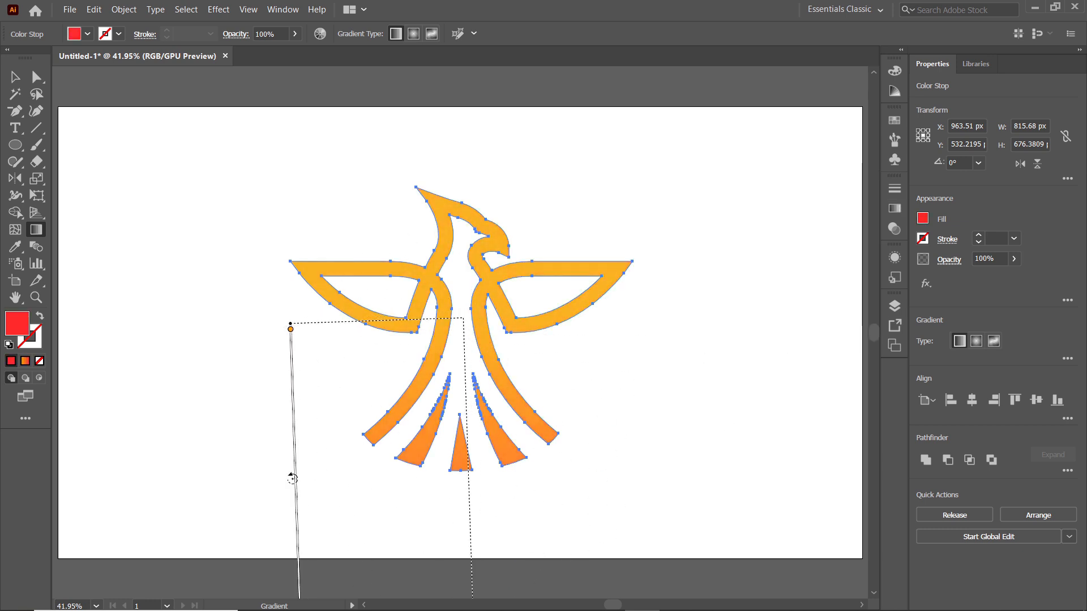
pyautogui.moveTo(457, 477); pyautogui.dragTo(471, 132)
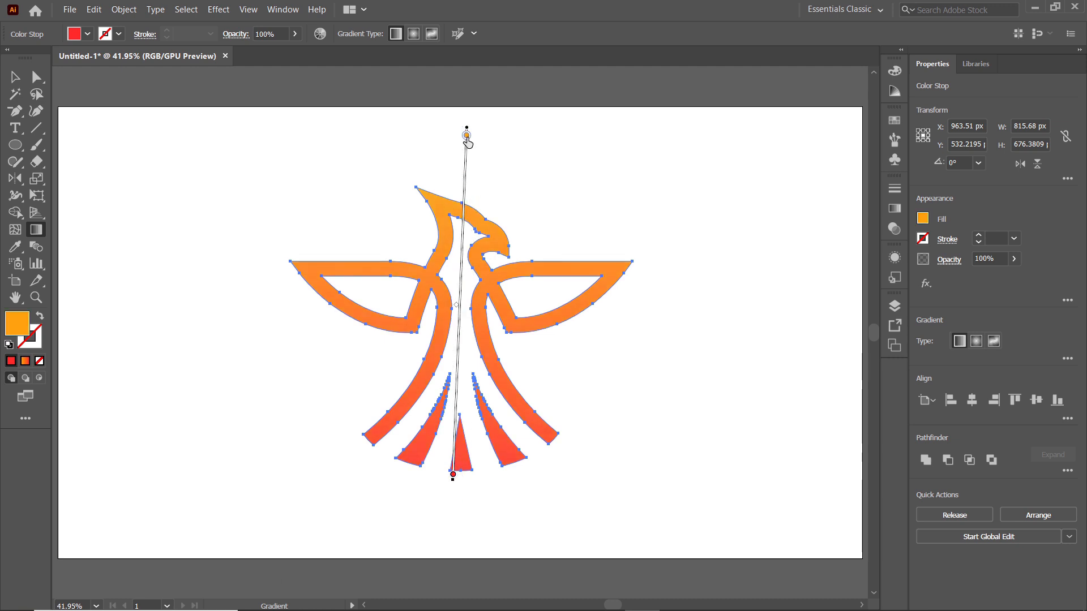
pyautogui.moveTo(471, 208); pyautogui.dragTo(463, 189)
pyautogui.click(16, 78)
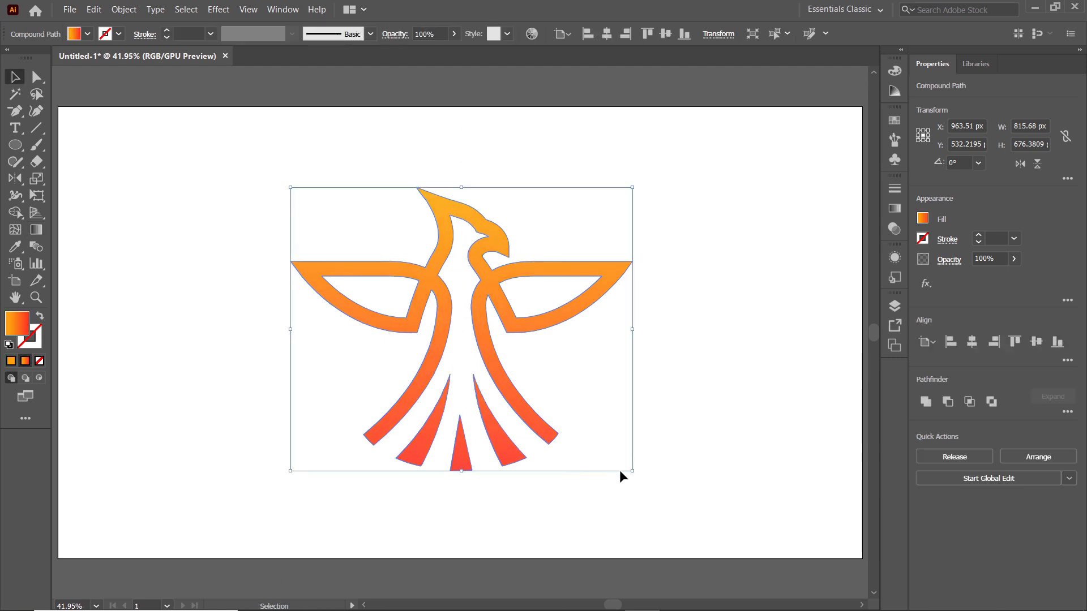
# Step: Shrink the phoenix and add a 'KetoPrime' text below it set in Mont SemiBold
pyautogui.moveTo(633, 476)
pyautogui.mouseDown()
pyautogui.moveTo(392, 284)
pyautogui.moveTo(490, 312)
pyautogui.mouseUp()
pyautogui.press('t')
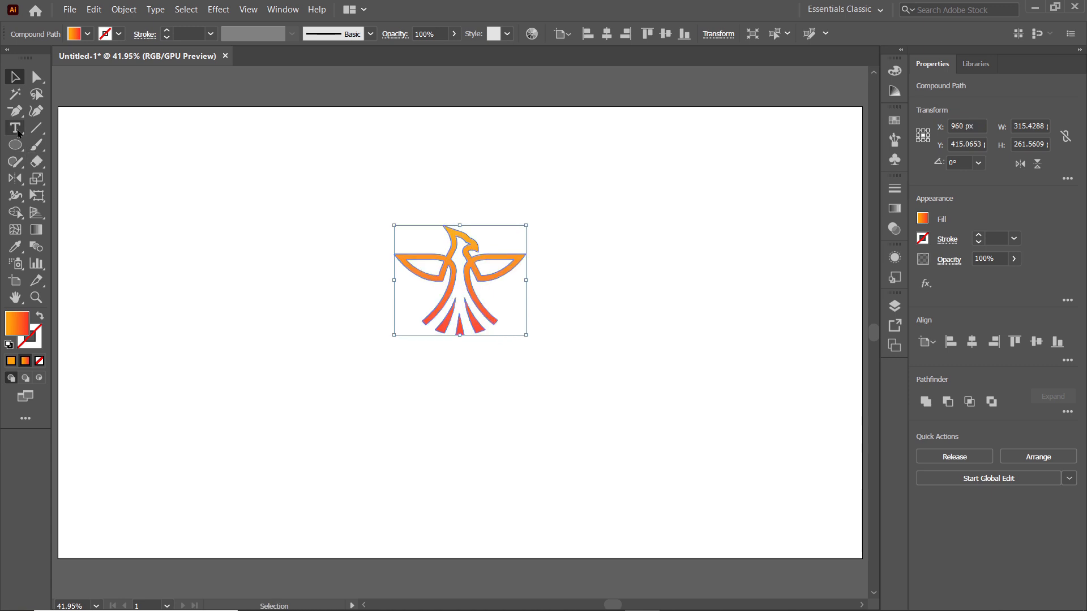
pyautogui.click(430, 409)
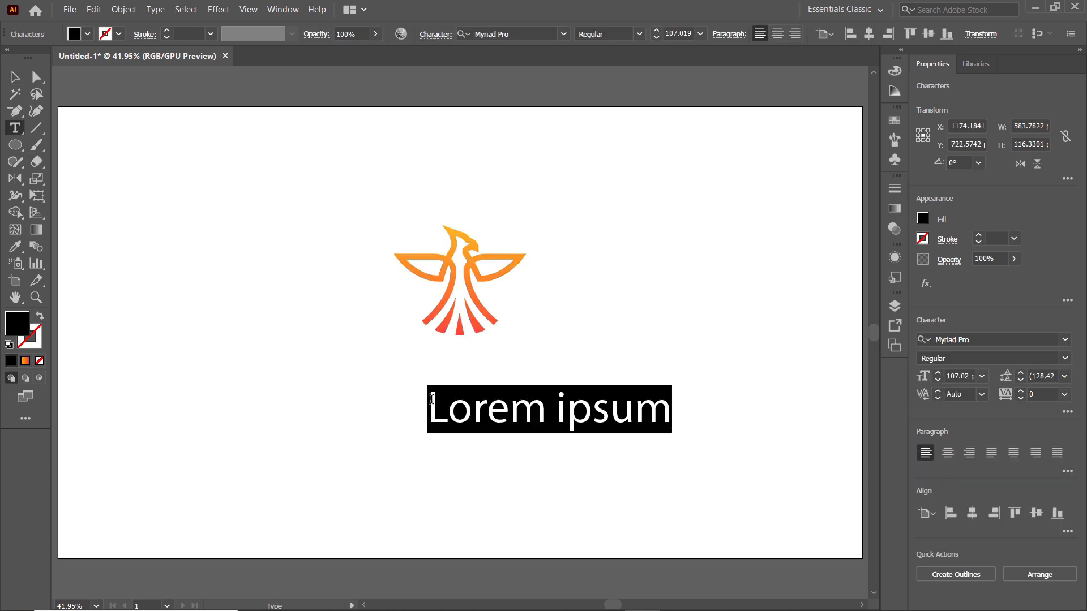
pyautogui.moveTo(433, 399); pyautogui.dragTo(674, 411)
pyautogui.write('K')
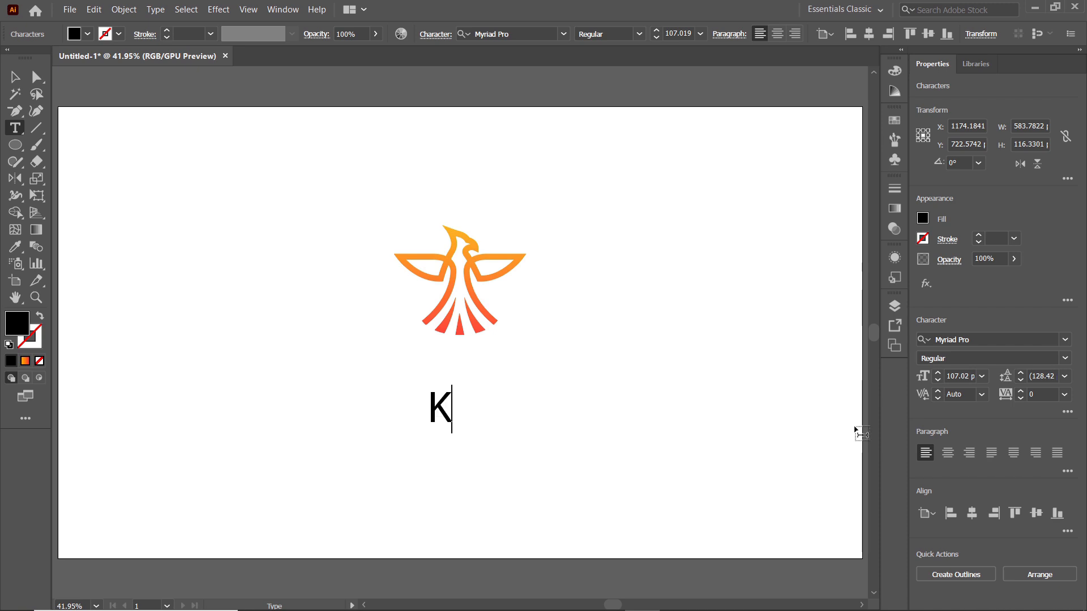
pyautogui.write('etoPrime')
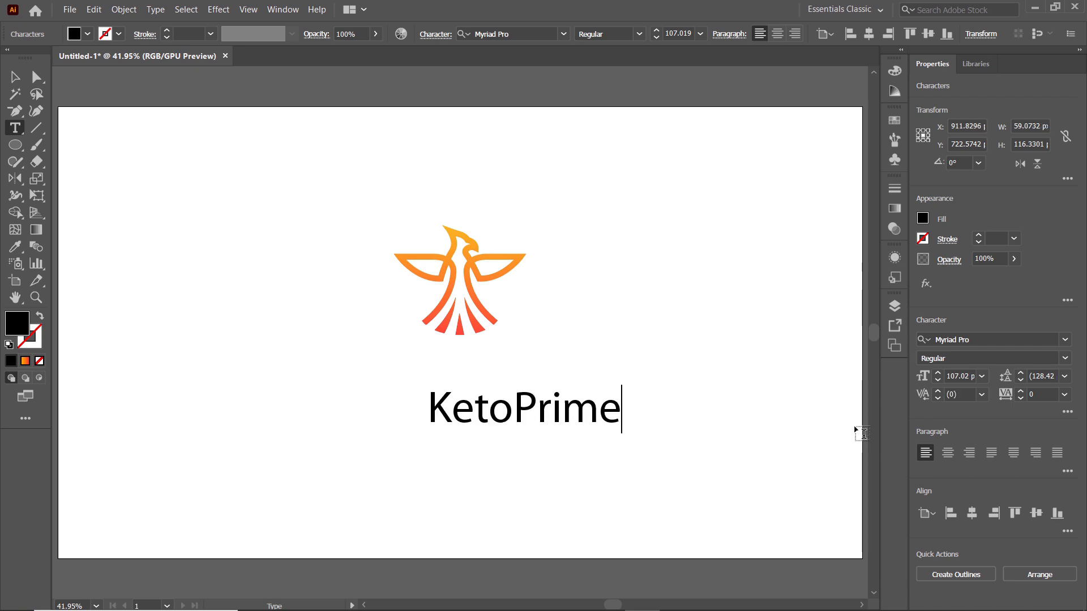
pyautogui.moveTo(631, 418); pyautogui.dragTo(354, 410)
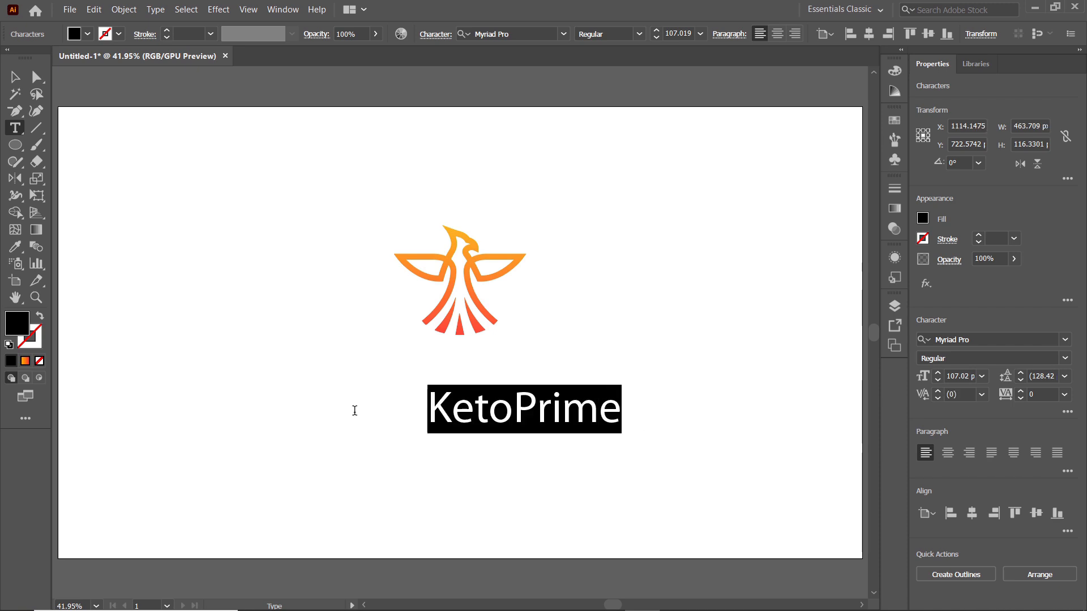
pyautogui.click(511, 33)
pyautogui.write('mon')
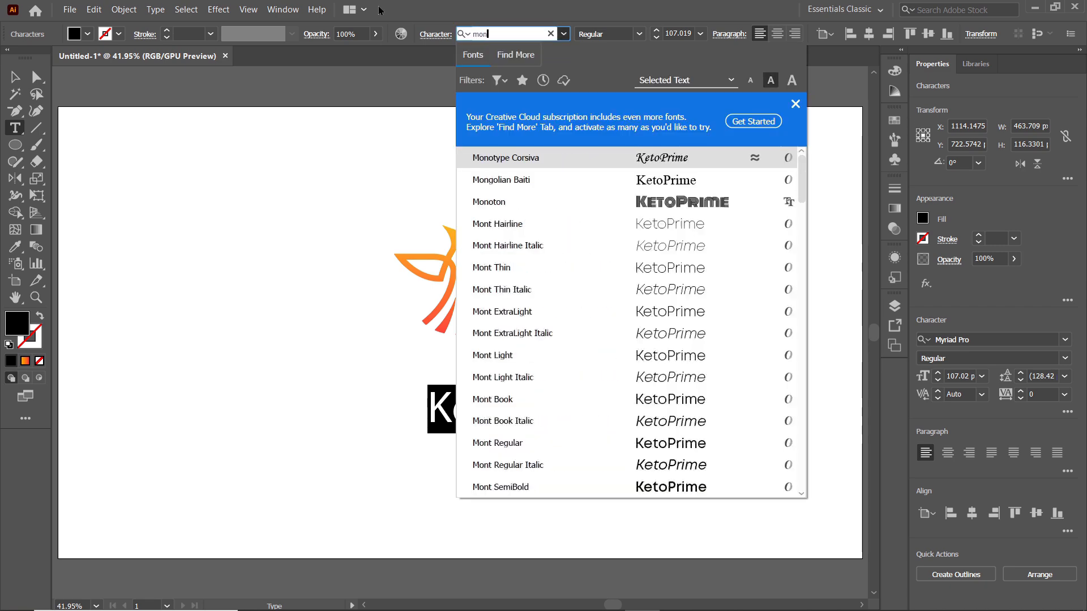
pyautogui.write('t')
pyautogui.click(544, 420)
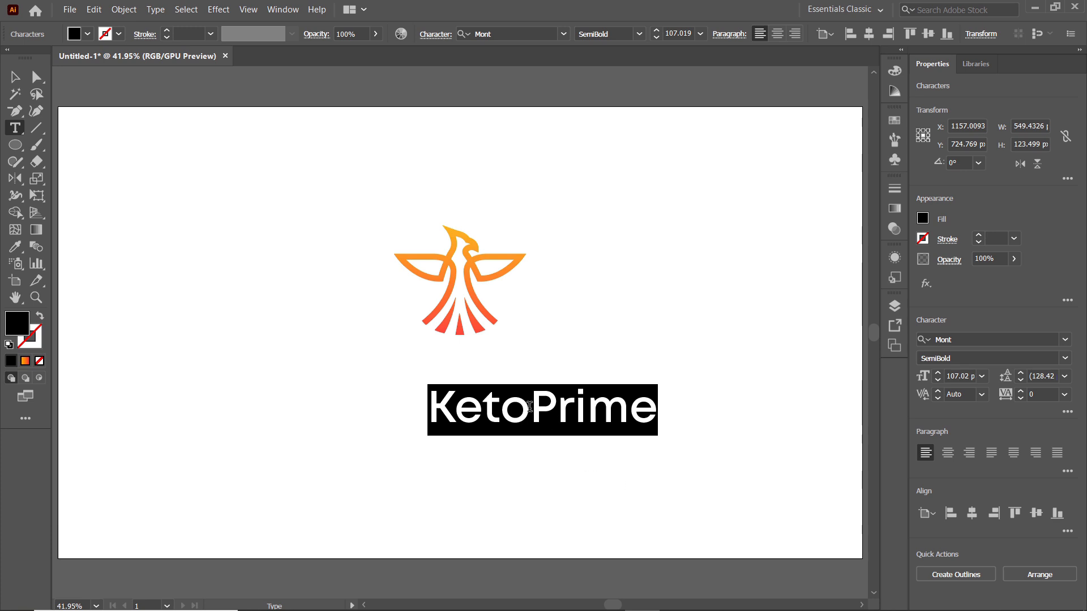
# Step: Colour 'Prime' grey, then fit the wordmark snugly under the phoenix
pyautogui.moveTo(530, 408); pyautogui.dragTo(657, 408)
pyautogui.click(87, 35)
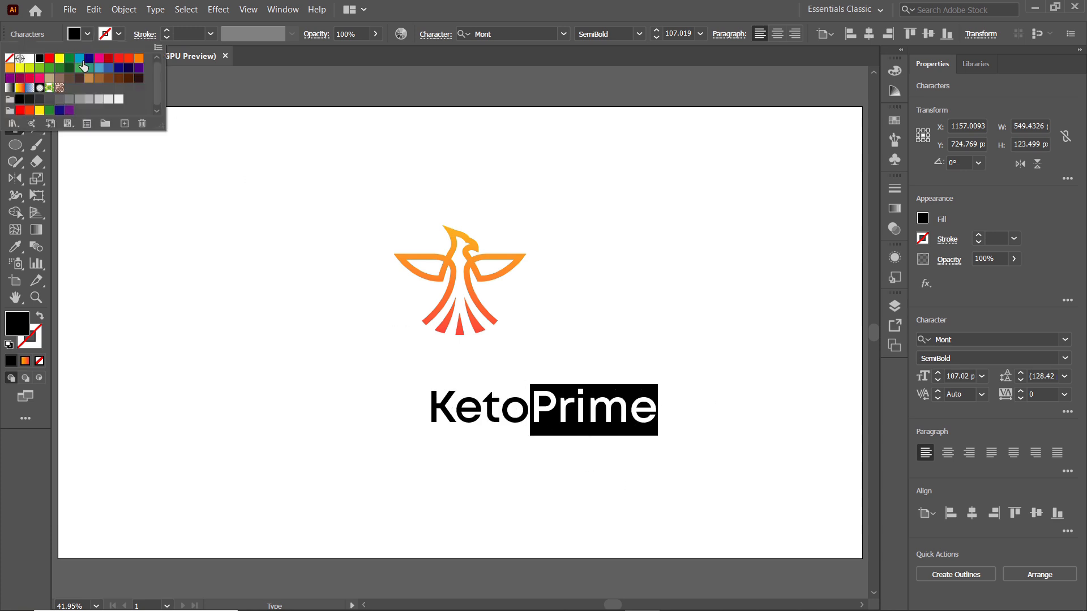
pyautogui.click(81, 99)
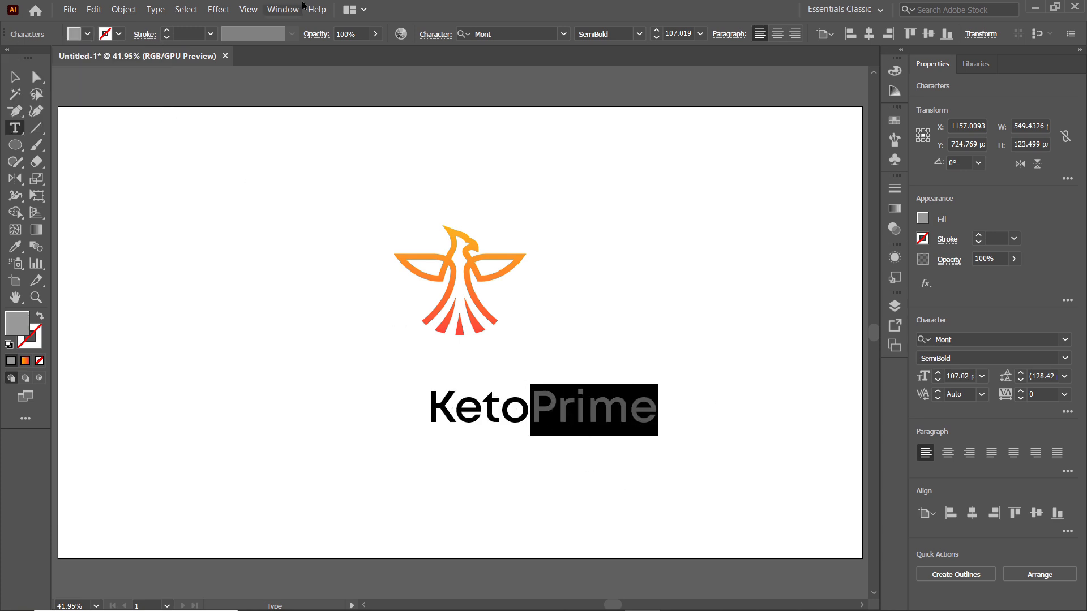
pyautogui.press('v')
pyautogui.moveTo(519, 409); pyautogui.dragTo(475, 395)
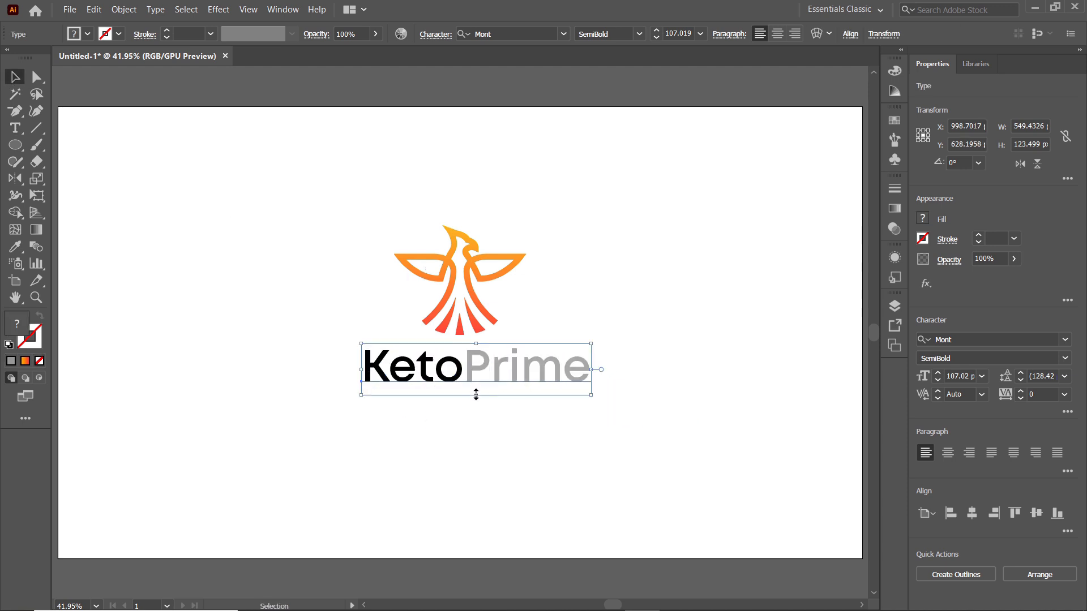
pyautogui.press('Left')
pyautogui.press('Left')
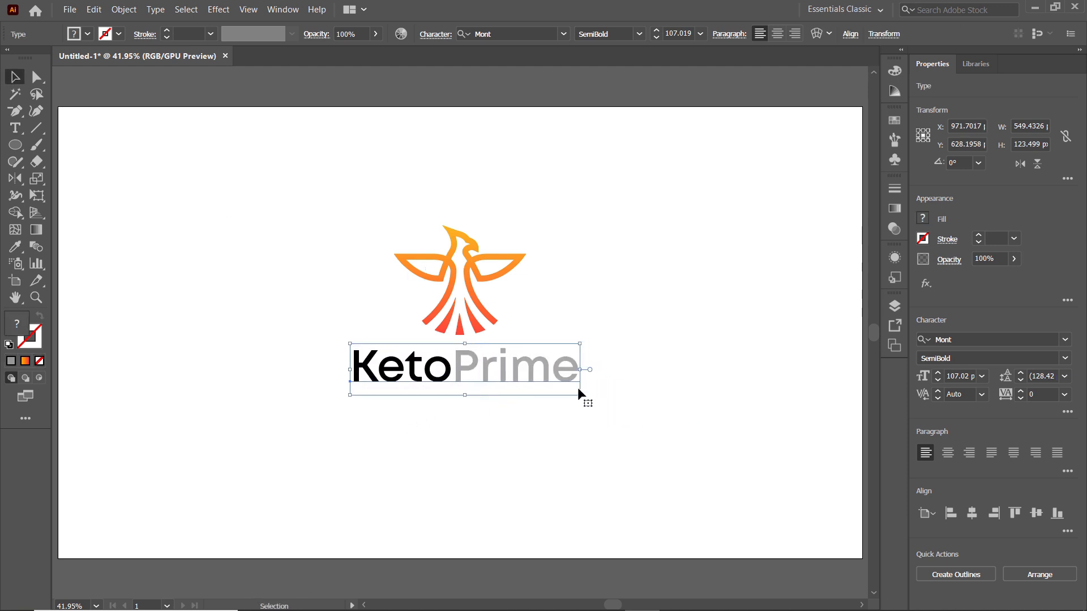
pyautogui.moveTo(580, 394); pyautogui.dragTo(569, 386)
# Step: Move the phoenix and wordmark together toward the left of the artboard and shrink them
pyautogui.click(462, 280)
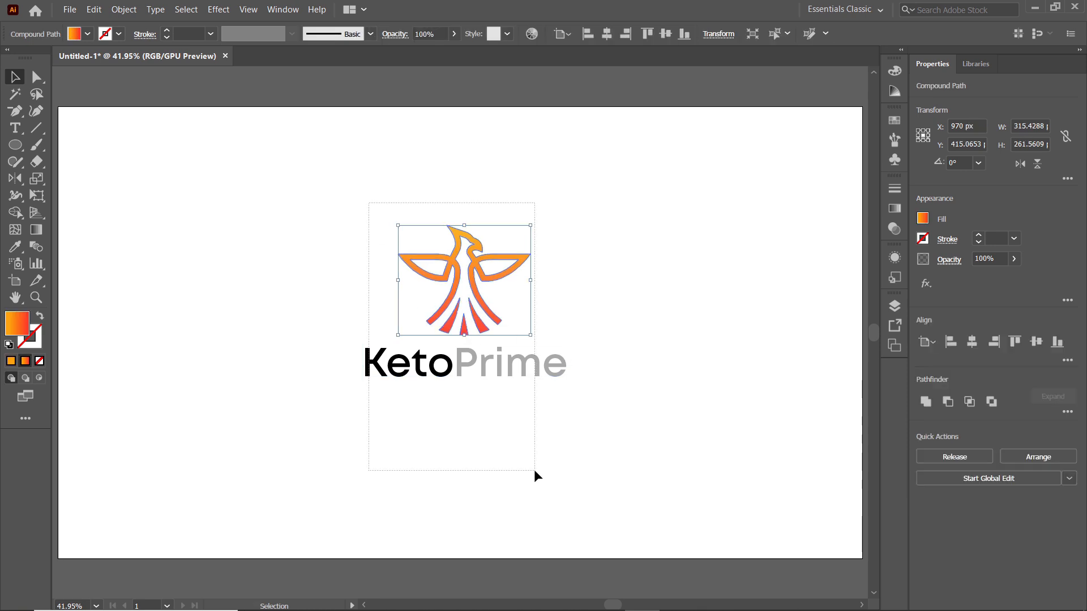
pyautogui.moveTo(374, 208); pyautogui.dragTo(535, 476)
pyautogui.moveTo(462, 365); pyautogui.dragTo(288, 373)
pyautogui.moveTo(400, 417); pyautogui.dragTo(349, 400)
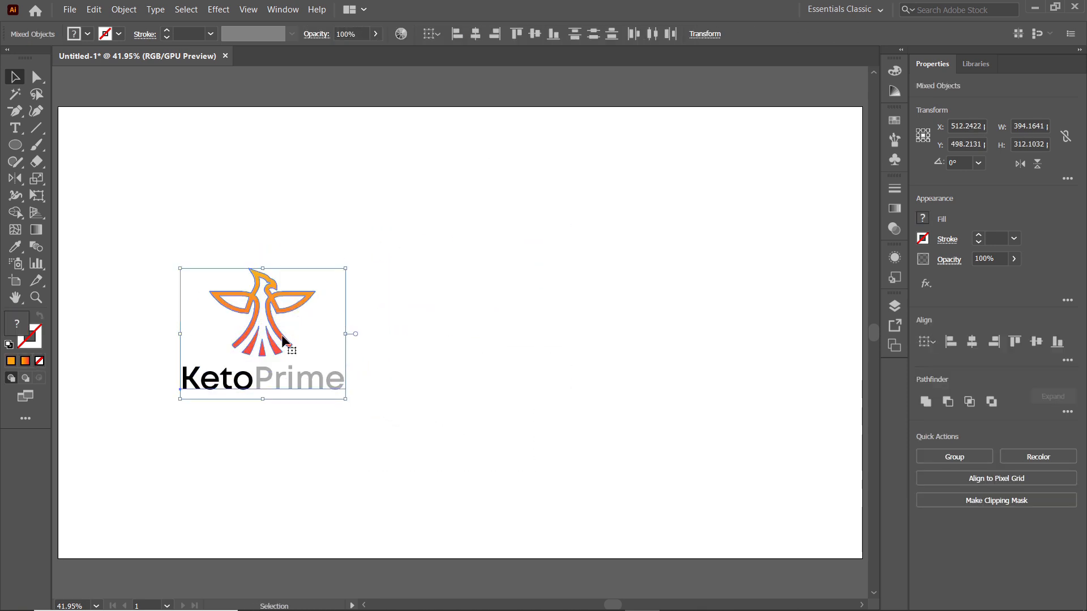
# Step: Draw a black-filled rectangle covering the artboard's right half
pyautogui.moveTo(284, 342); pyautogui.dragTo(284, 334)
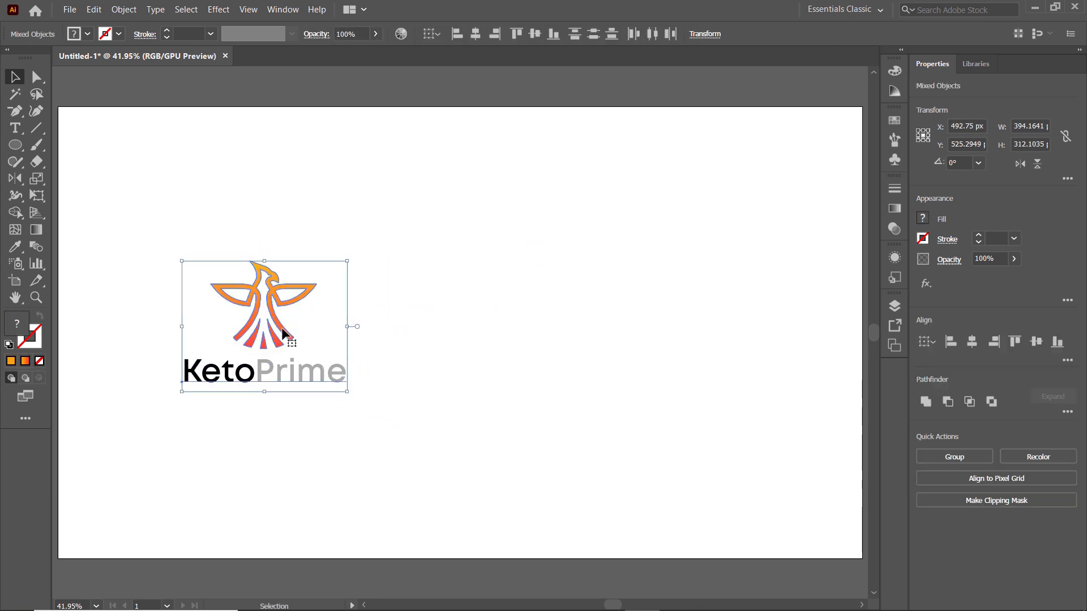
pyautogui.click(510, 424)
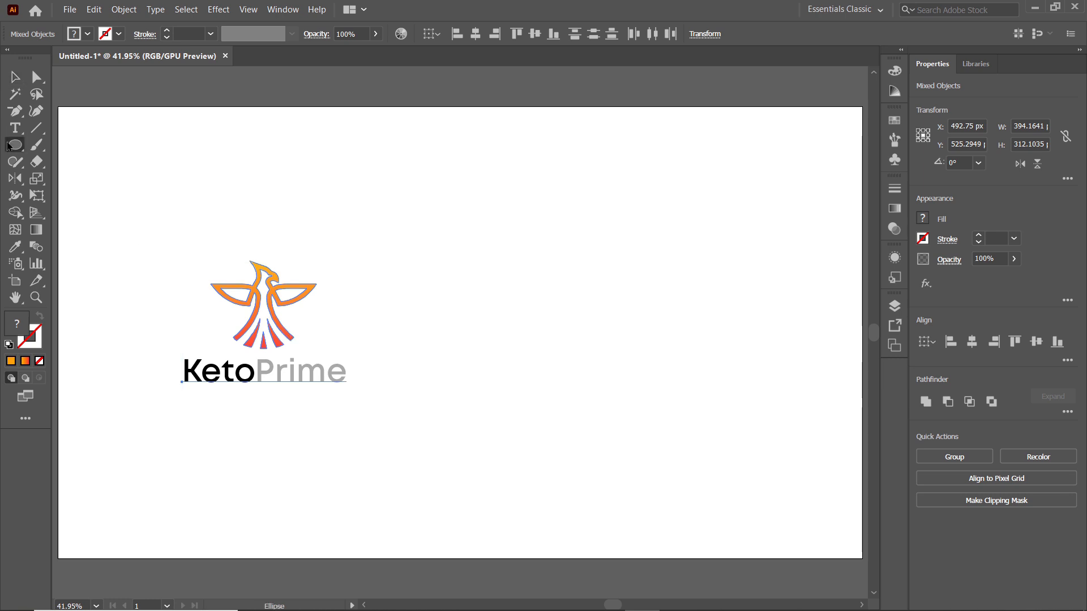
pyautogui.moveTo(16, 144); pyautogui.dragTo(47, 158)
pyautogui.click(45, 153)
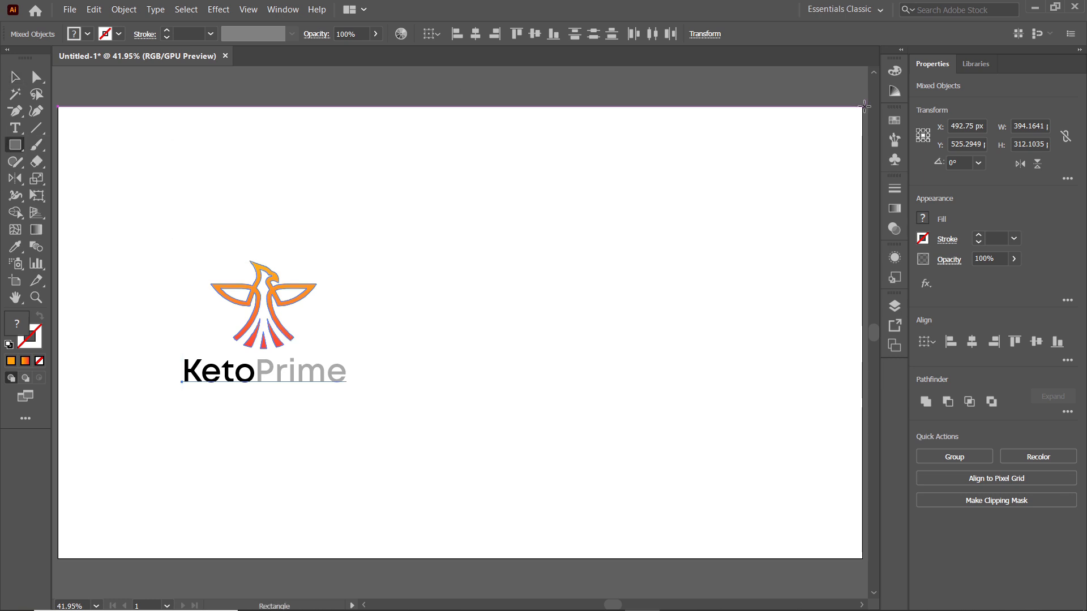
pyautogui.moveTo(860, 108); pyautogui.dragTo(444, 558)
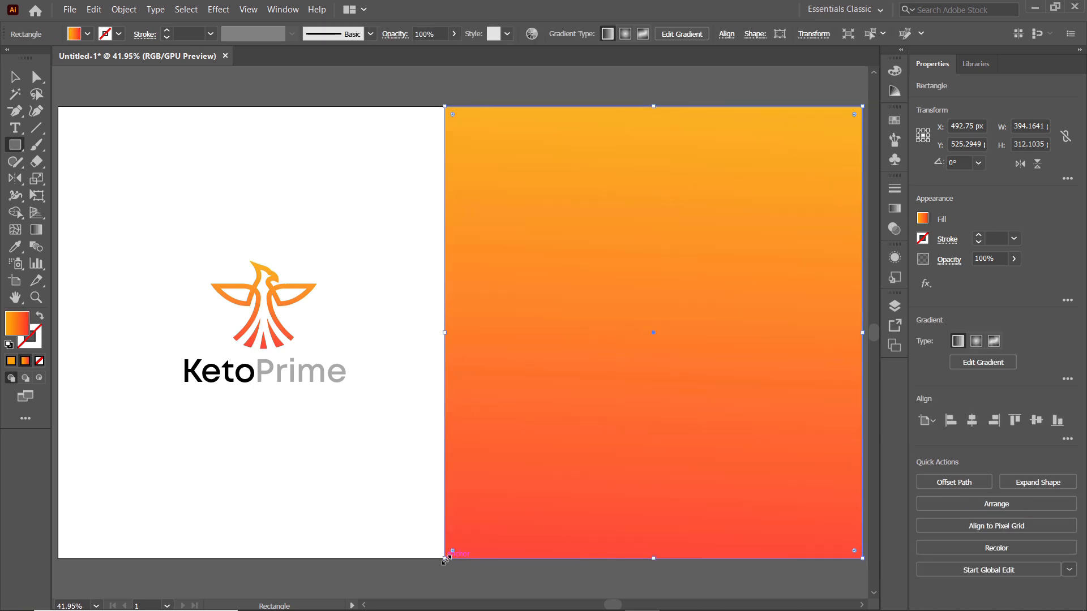
pyautogui.click(86, 34)
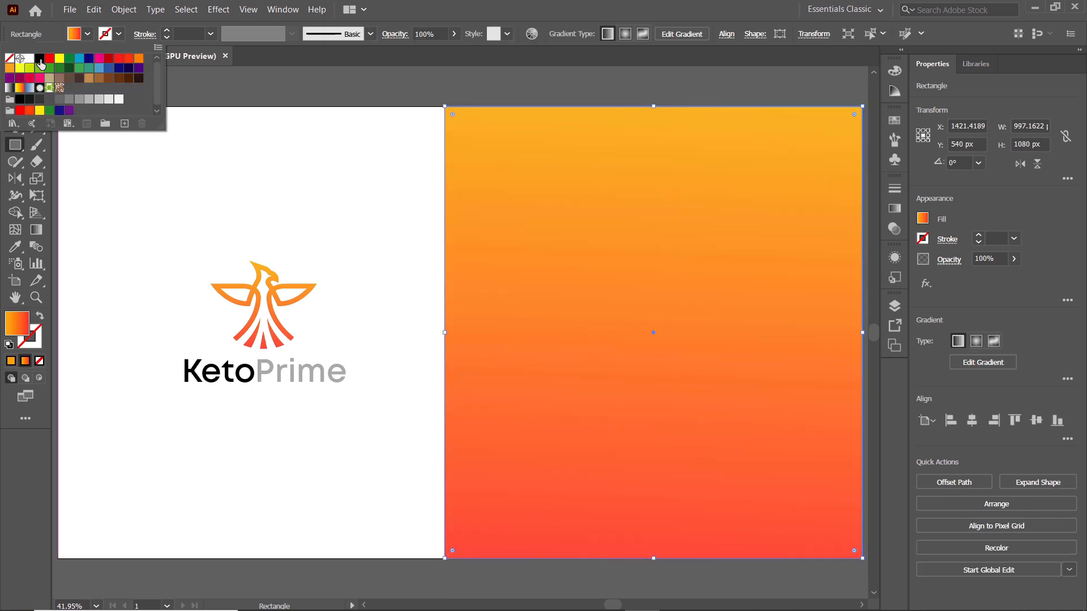
pyautogui.click(23, 100)
pyautogui.press('Escape')
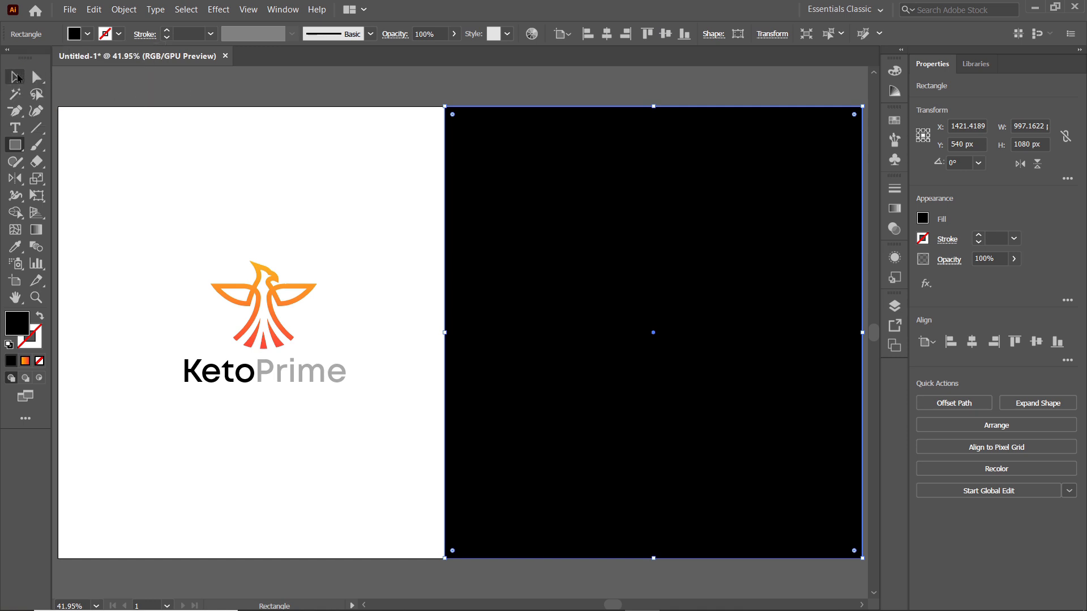
# Step: Copy the logo onto the black half and bring it in front of the panel
pyautogui.click(16, 77)
pyautogui.moveTo(185, 244); pyautogui.dragTo(355, 433)
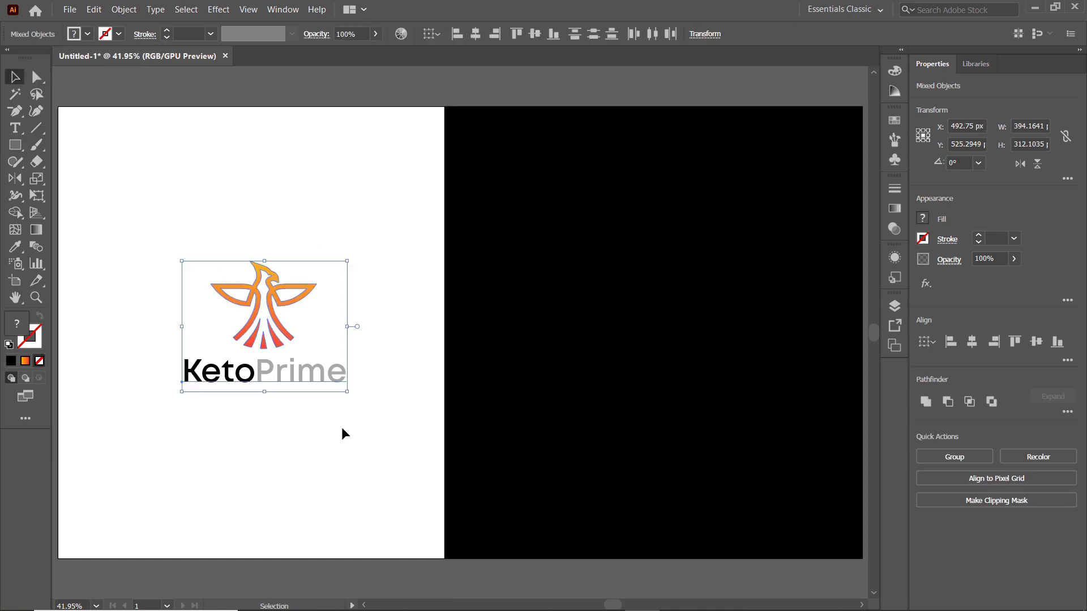
pyautogui.keyDown('alt'); pyautogui.click(274, 353); pyautogui.keyUp('alt')
pyautogui.moveTo(266, 348); pyautogui.dragTo(672, 357)
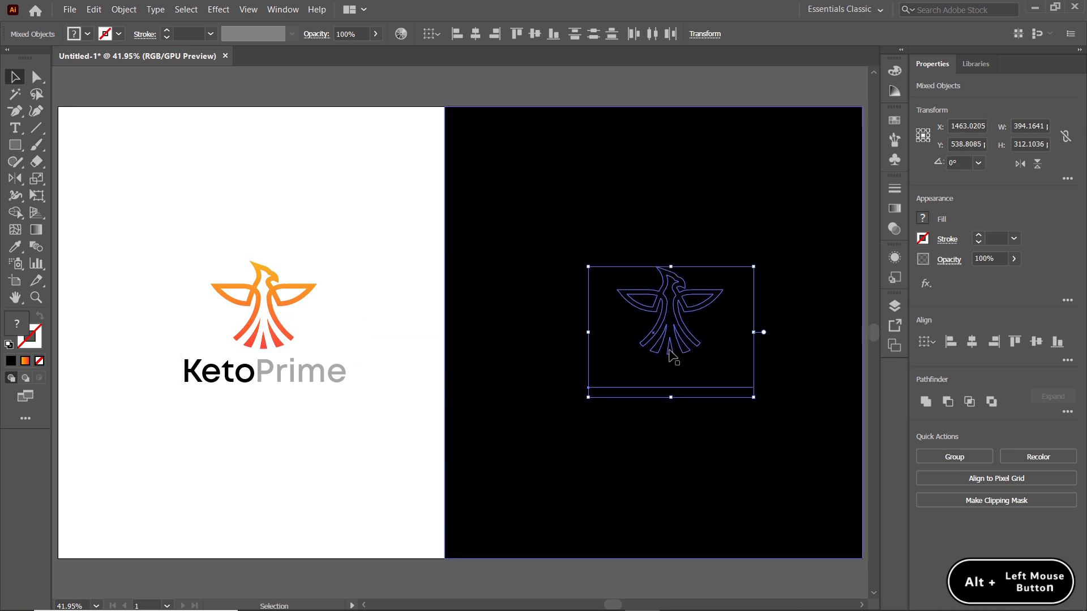
pyautogui.rightClick(673, 356)
pyautogui.moveTo(705, 487)
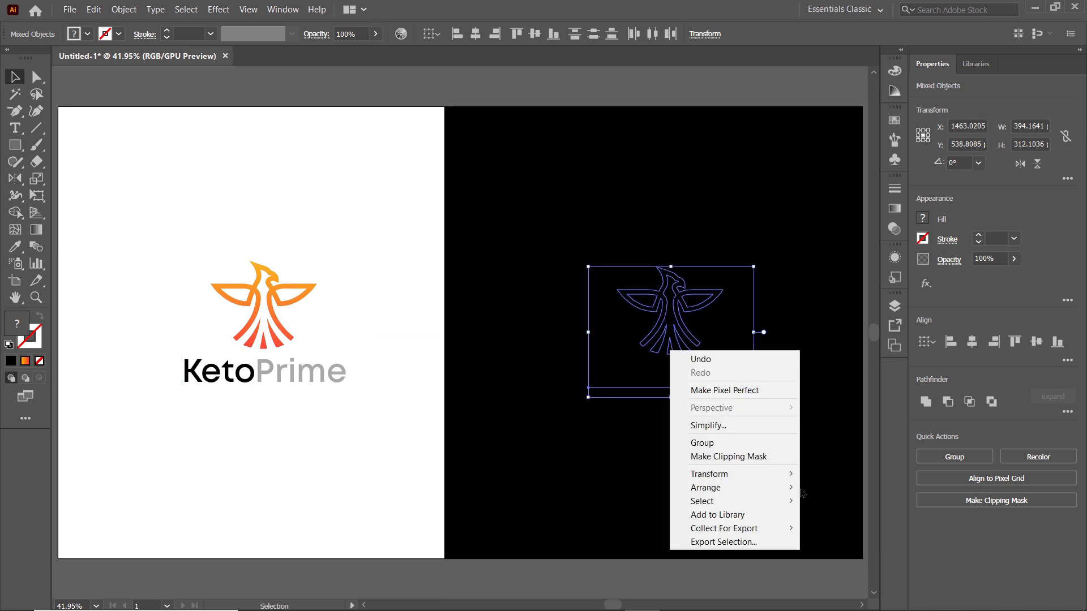
pyautogui.click(841, 487)
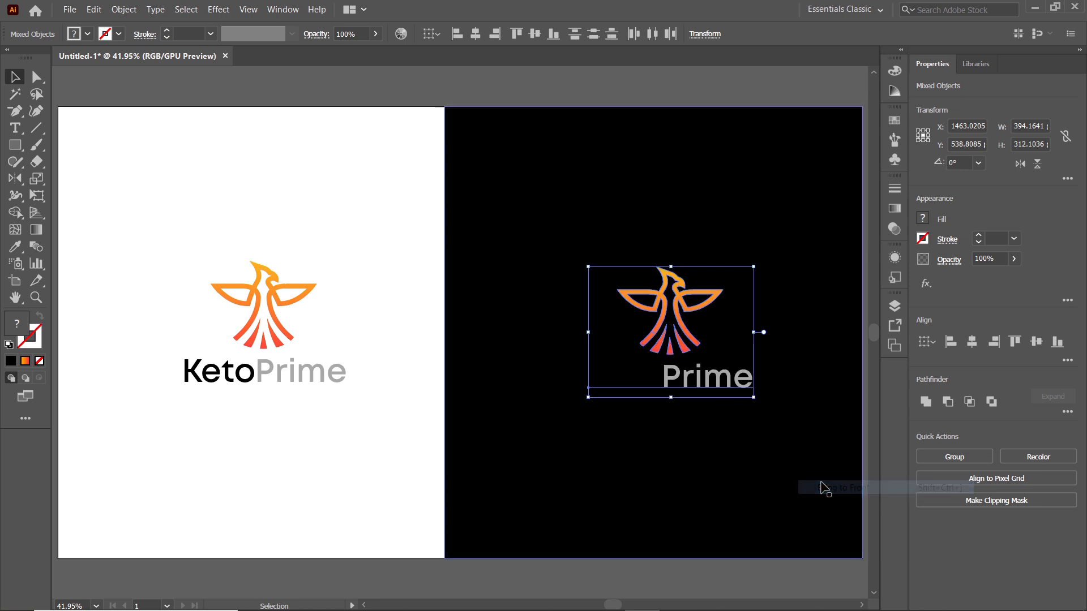
# Step: Make 'Keto' white in the copied wordmark
pyautogui.press('t')
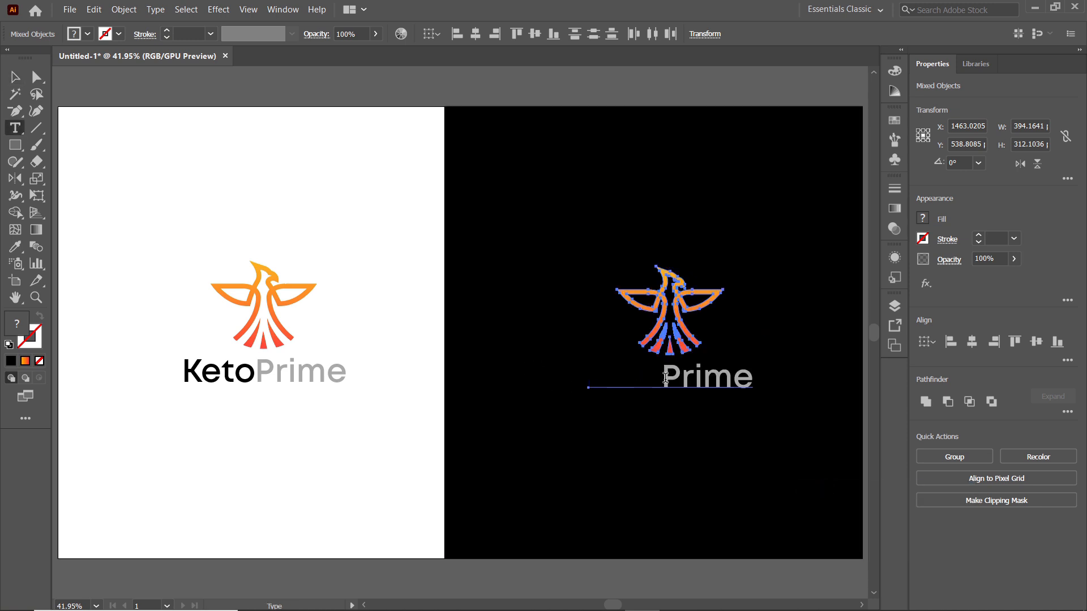
pyautogui.moveTo(665, 378); pyautogui.dragTo(588, 378)
pyautogui.click(80, 34)
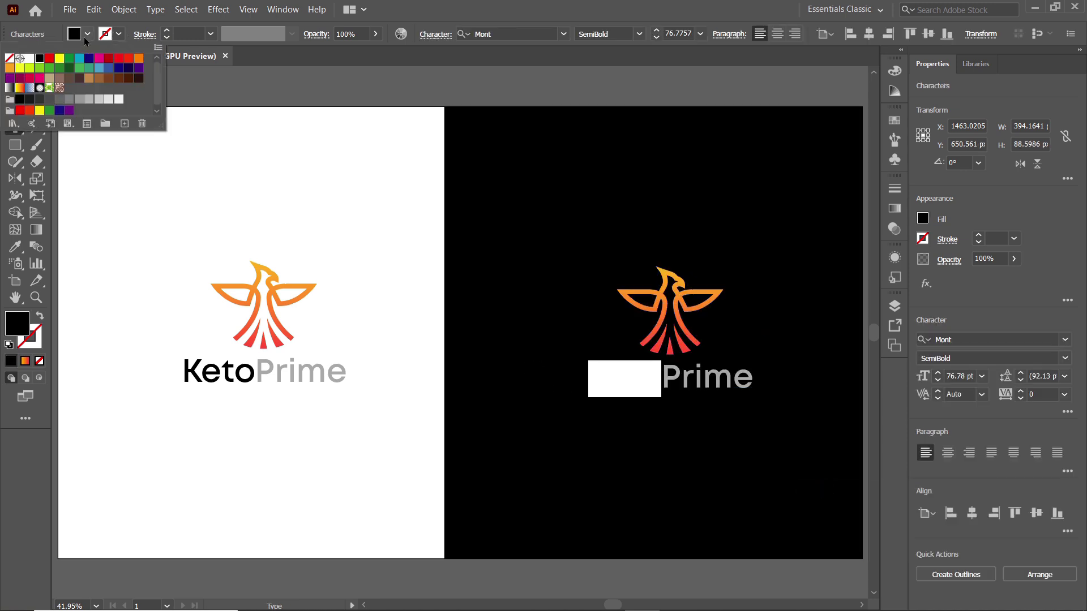
pyautogui.click(27, 62)
pyautogui.press('Escape')
pyautogui.click(518, 320)
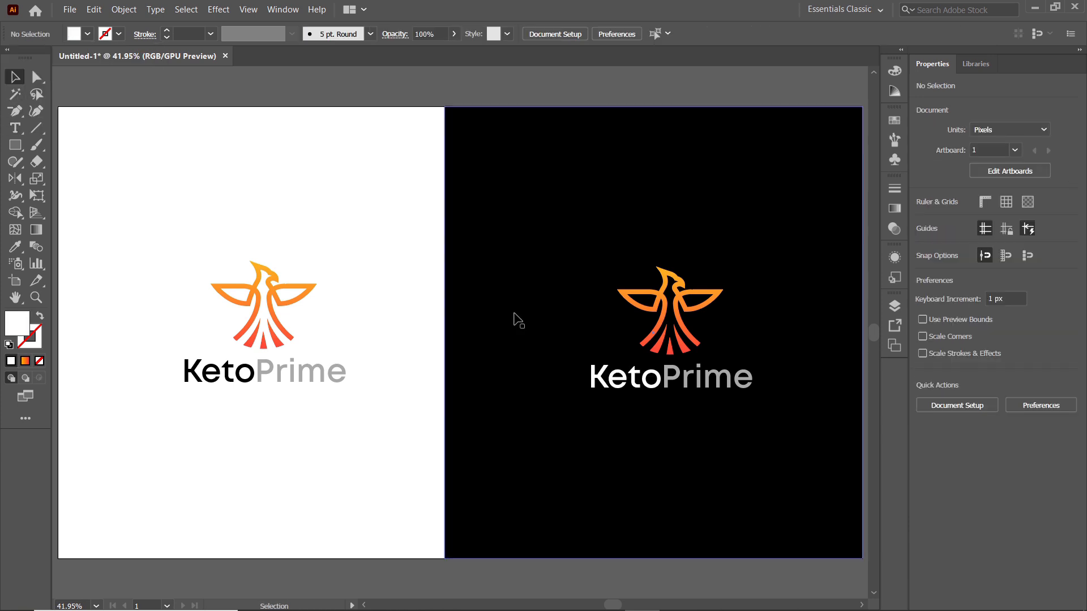